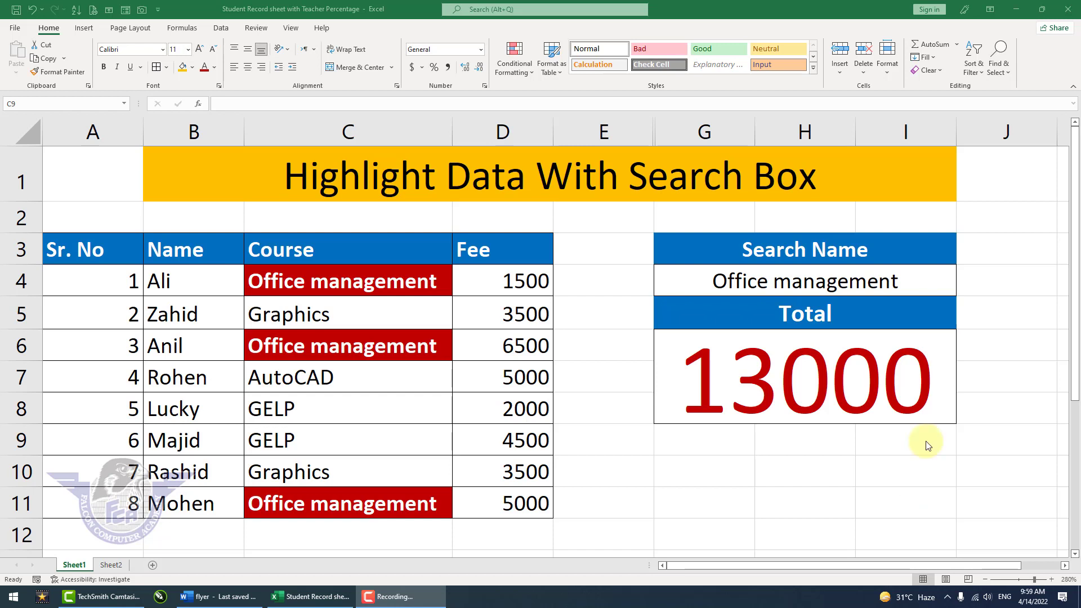
Try the course search on Sheet1 by entering GELP and after it Graphics in the Search Name cell
left_click(857, 281)
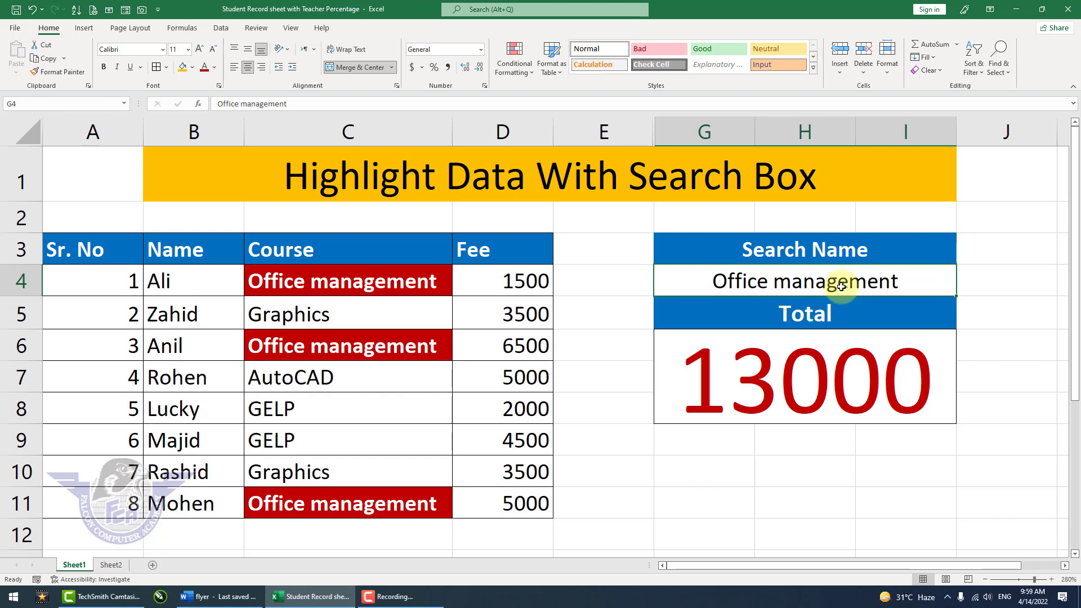
type("GELP")
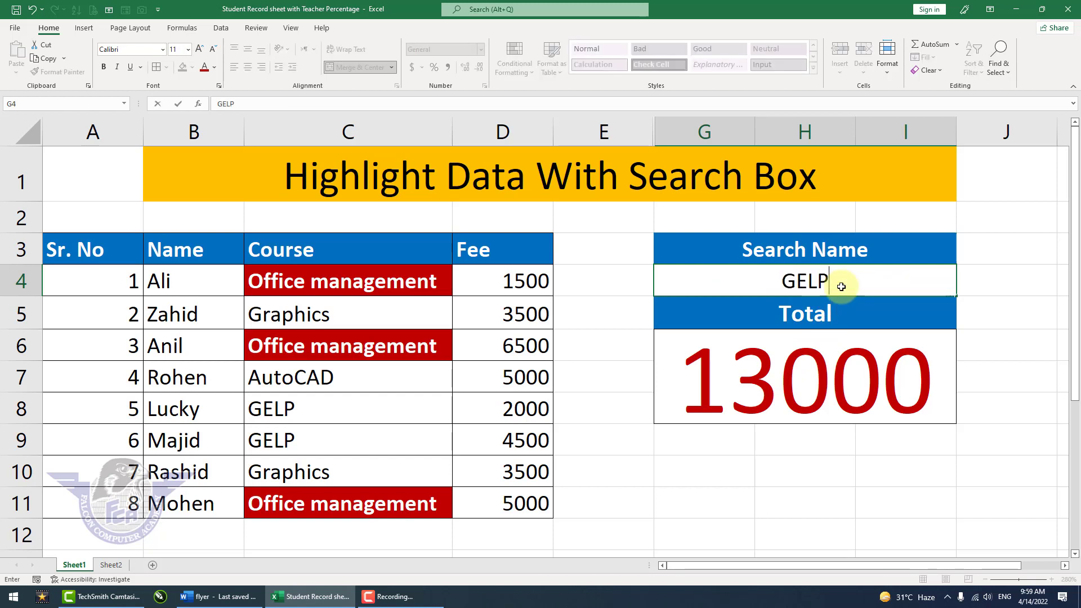
key("Return")
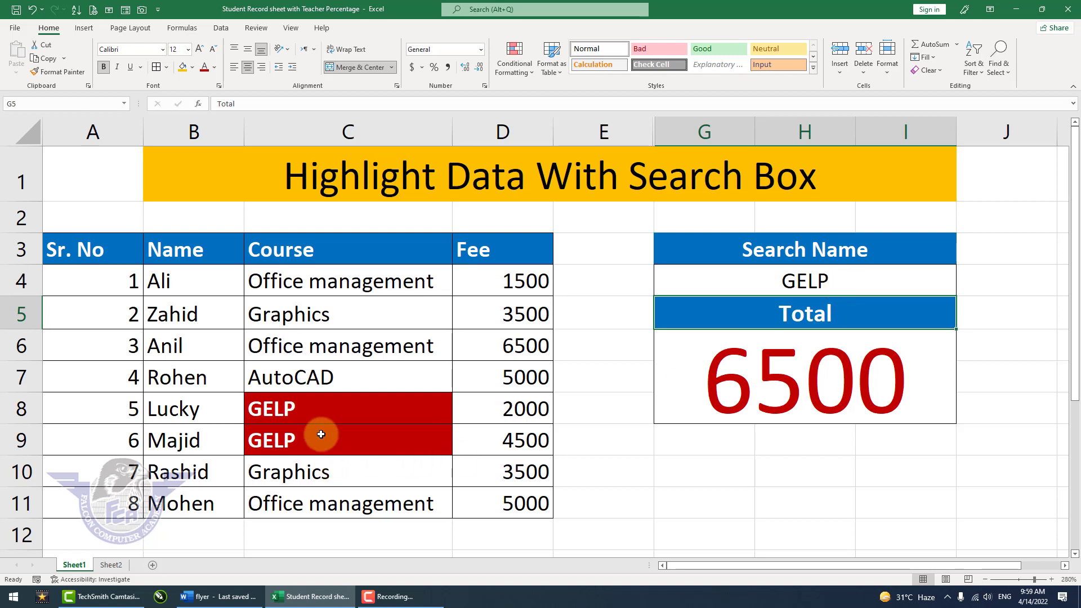
left_click(760, 293)
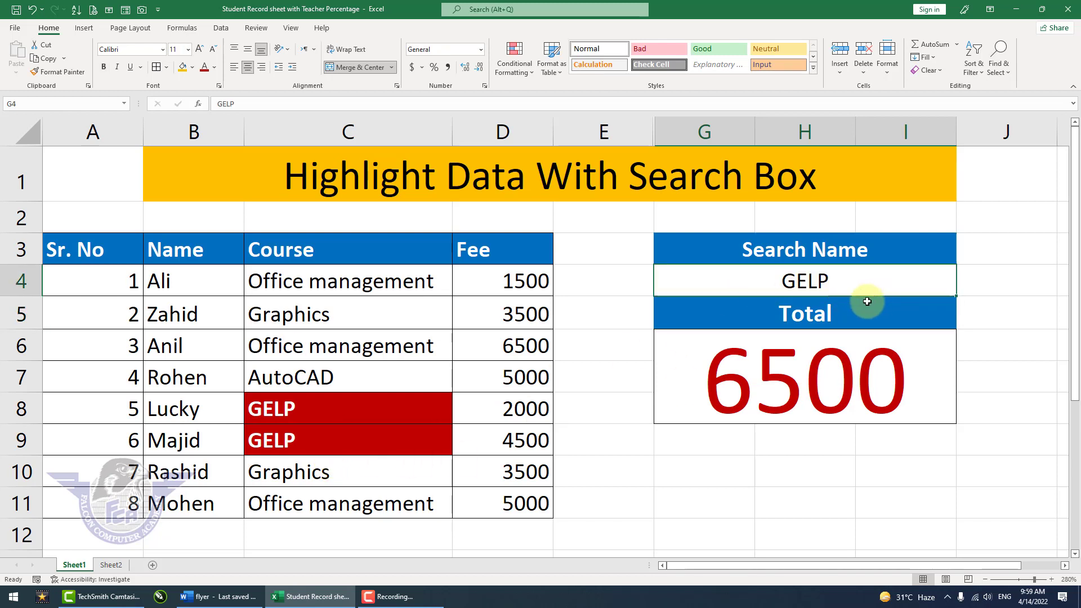
type("Graphics")
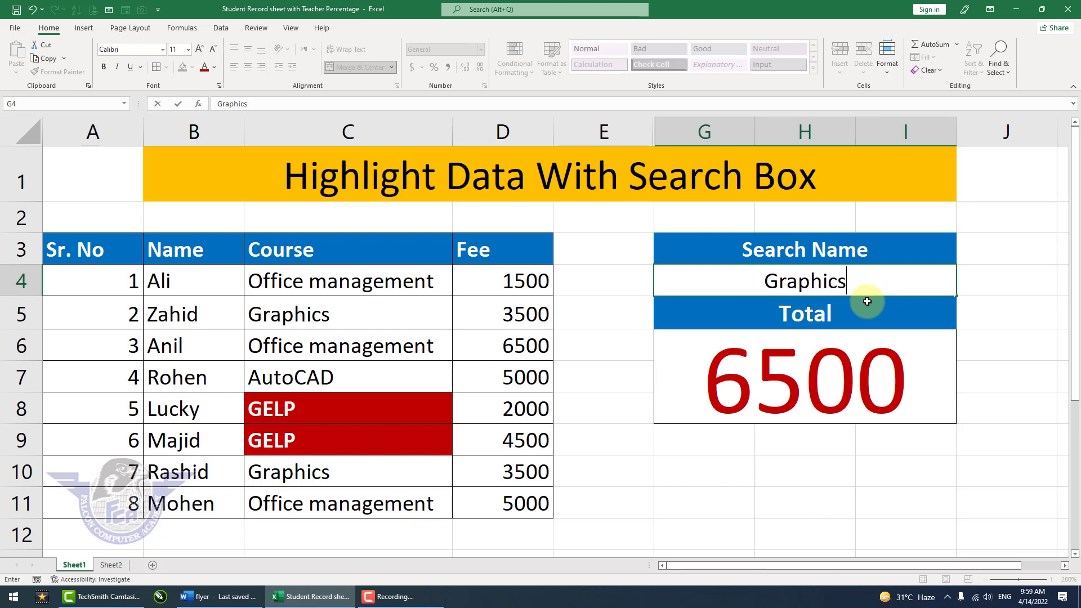
key("Return")
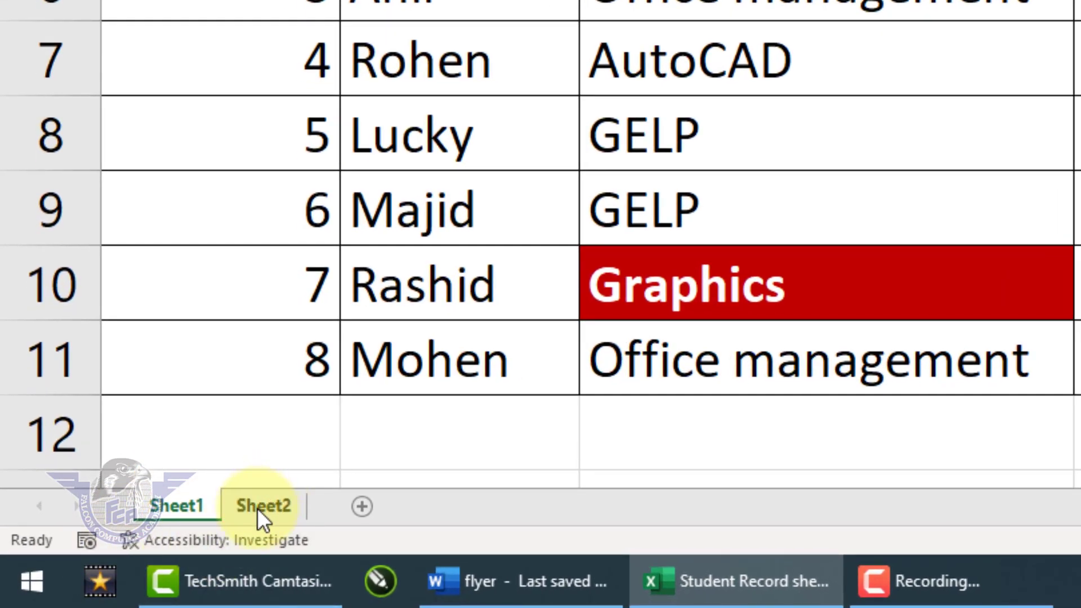
On Sheet2, merge and center J3:L3 with the heading "Search Box", and merge and center J4:L5 beneath it
left_click(259, 506)
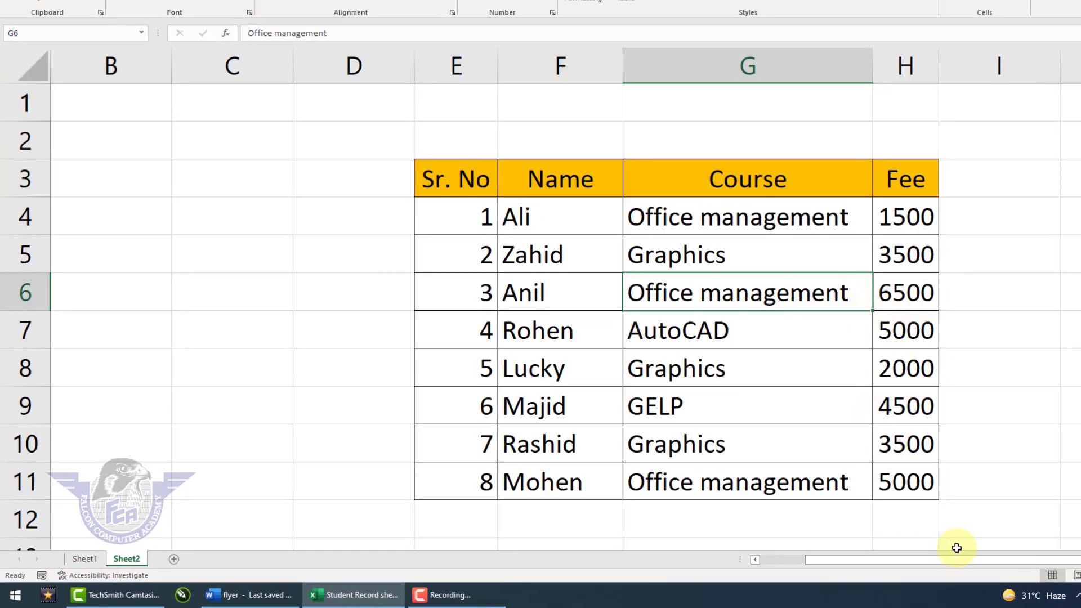
scroll(811, 328, "right", 2)
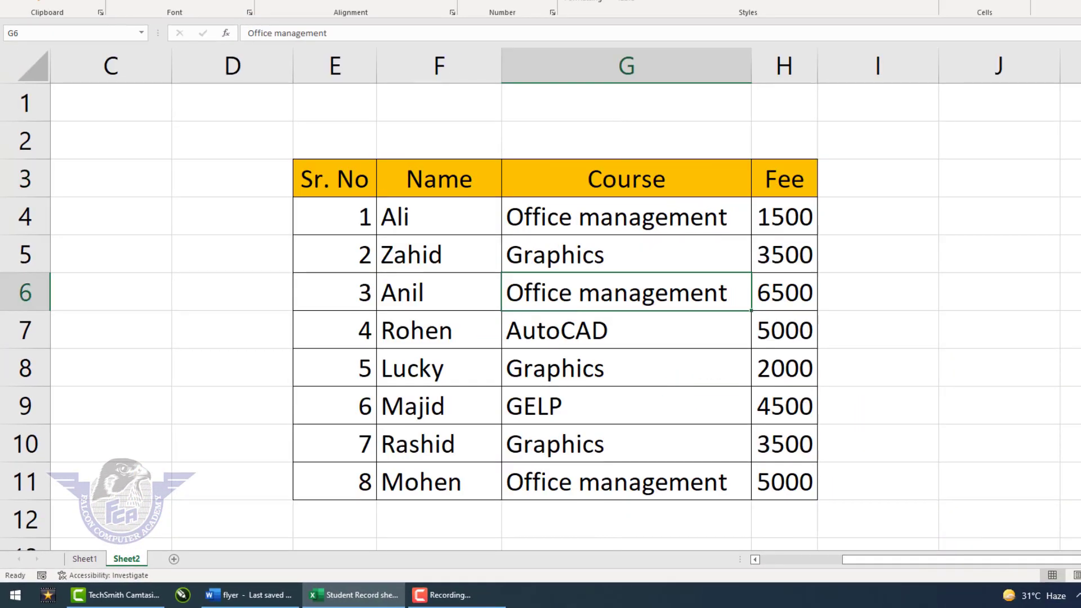
left_click_drag(887, 183, 1080, 181)
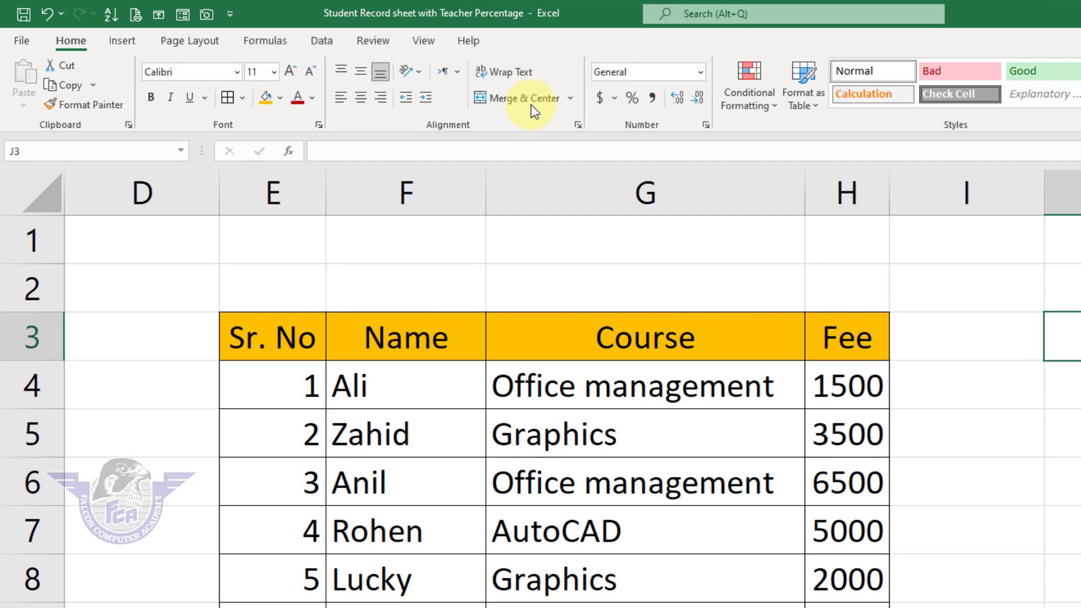
left_click(532, 103)
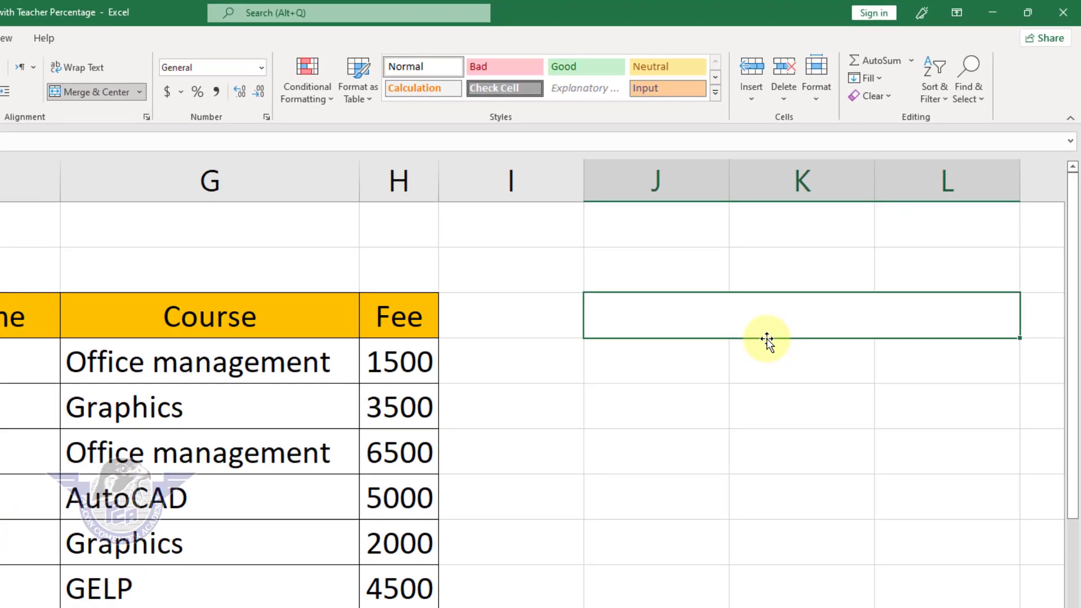
type("S")
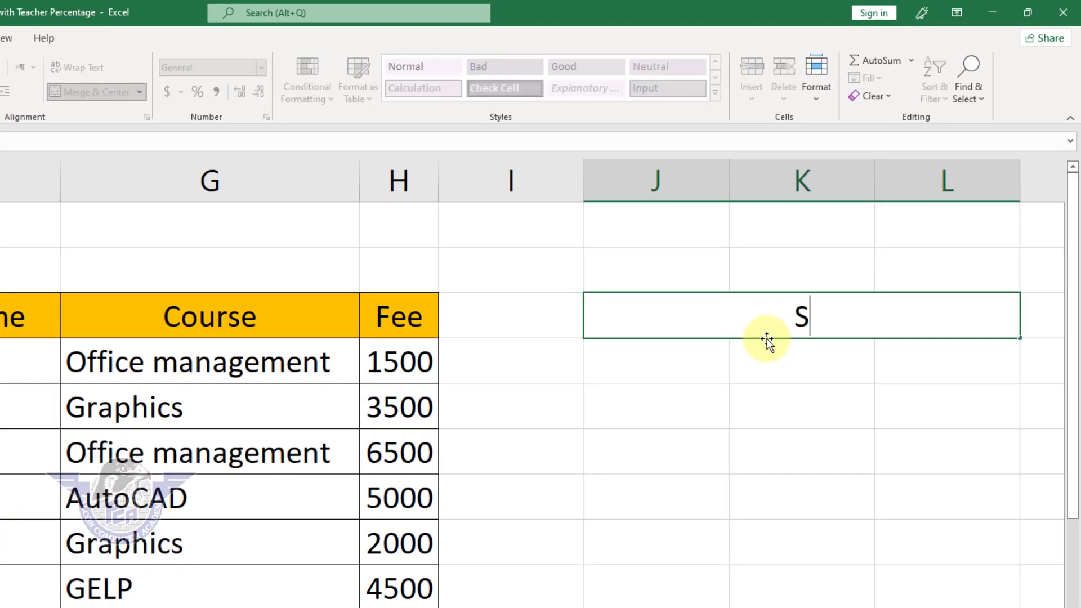
type("earch Box")
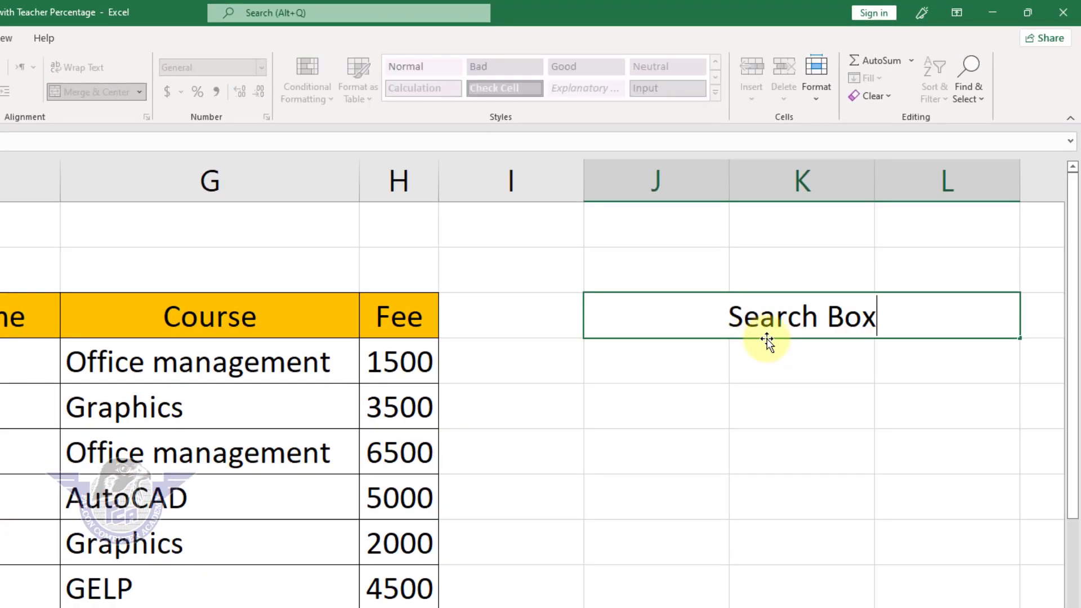
left_click_drag(676, 366, 907, 415)
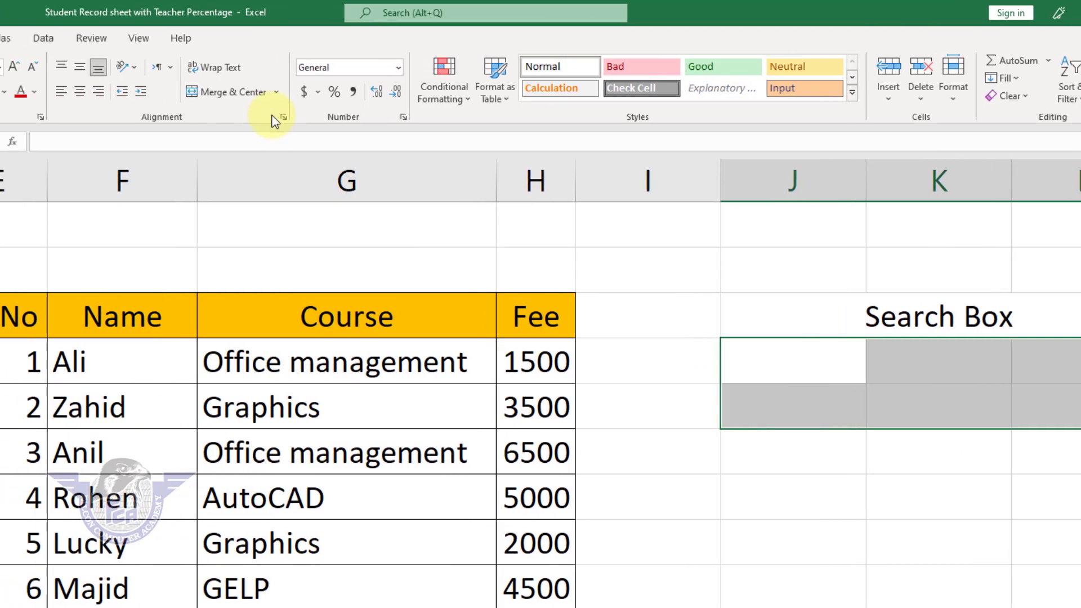
left_click(248, 92)
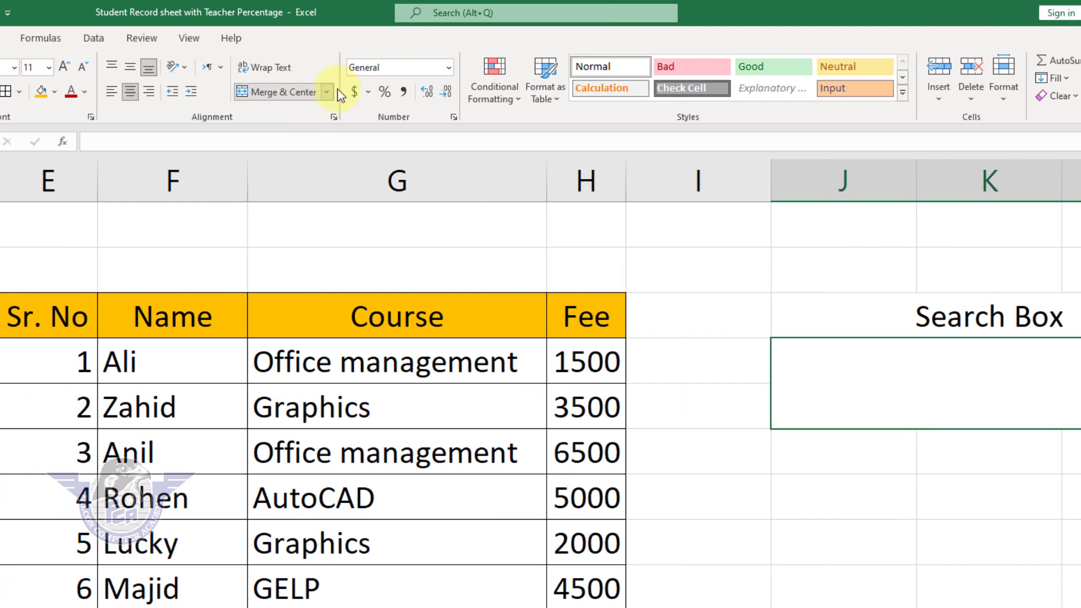
Format the Search Box heading with a standard blue fill and bold white text
left_click(991, 315)
left_click(56, 91)
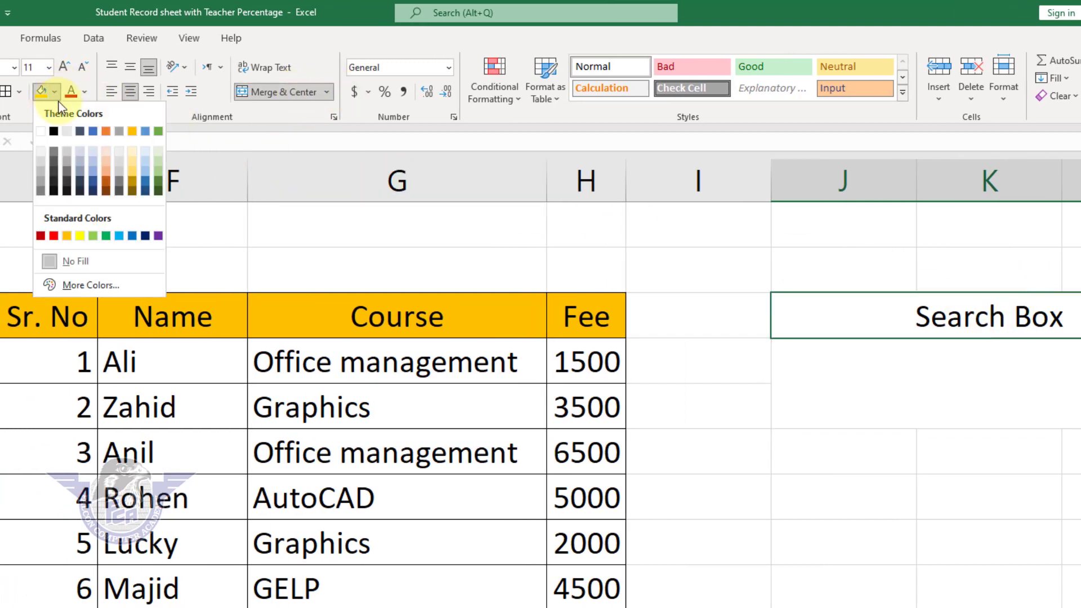
left_click(132, 235)
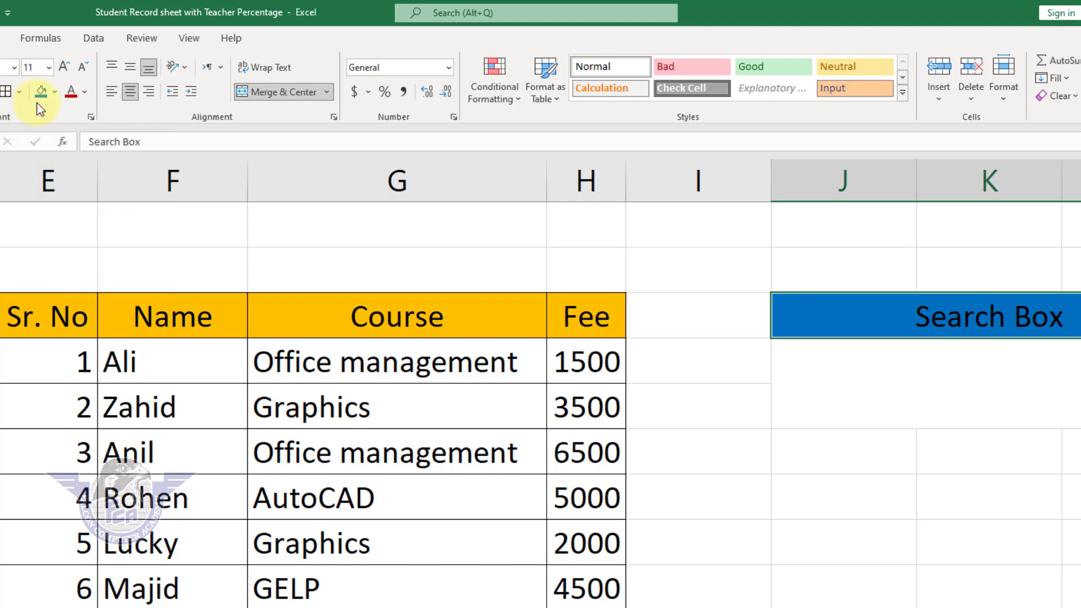
left_click(82, 95)
left_click(70, 154)
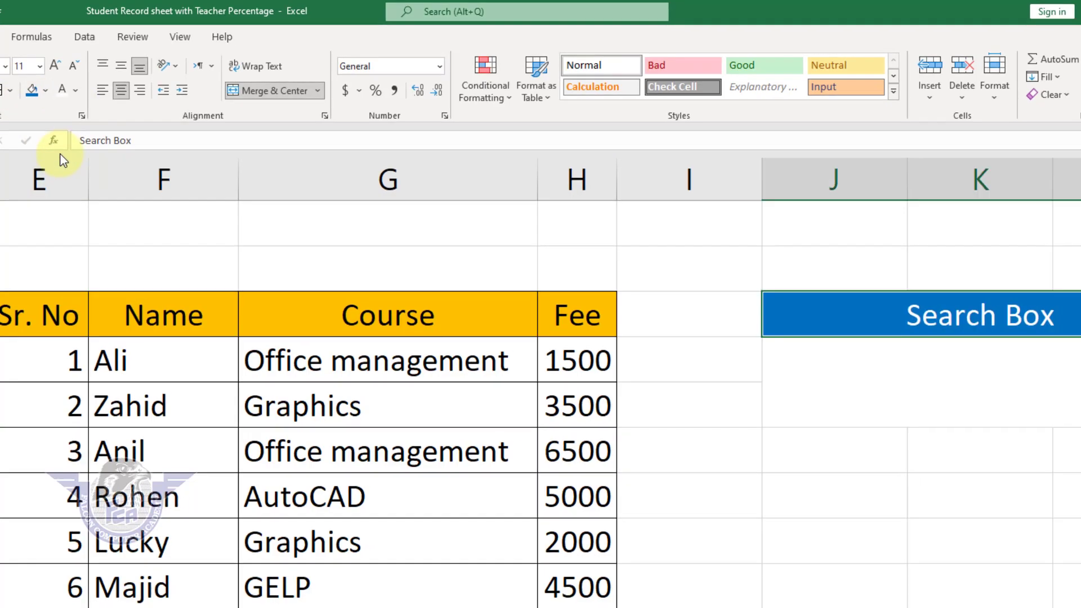
key("ctrl+b")
Apply All Borders to the merged input cell below the Search Box heading
left_click(807, 388)
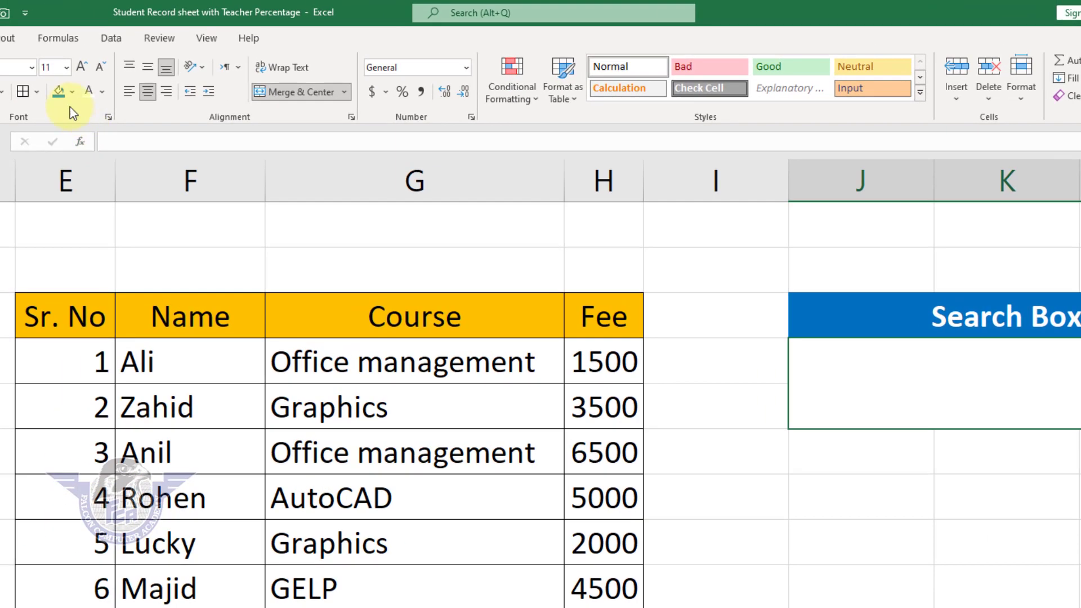
left_click(36, 91)
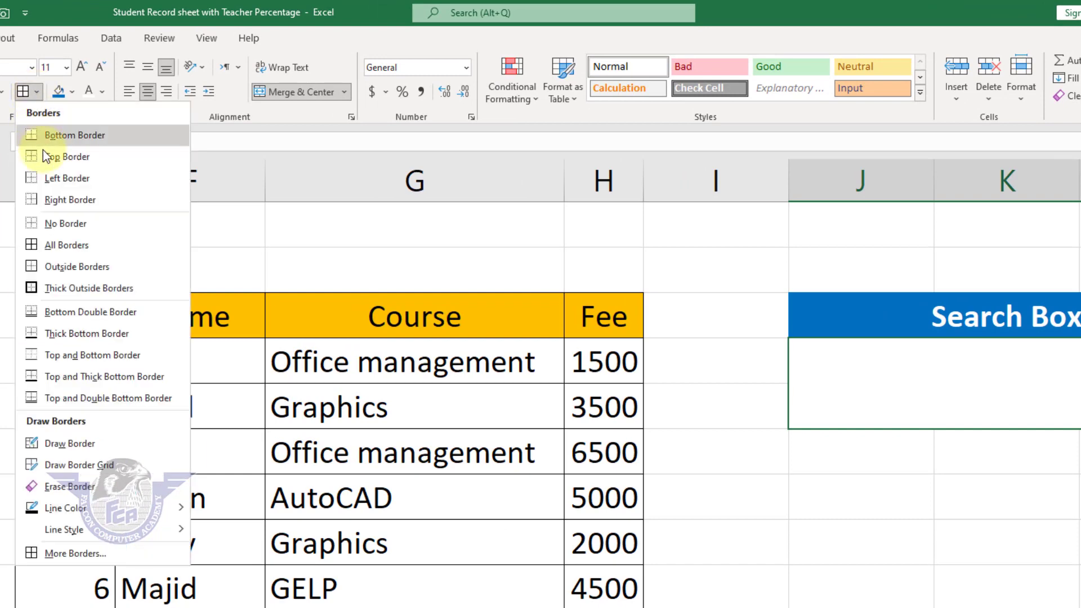
left_click(52, 248)
left_click(965, 465)
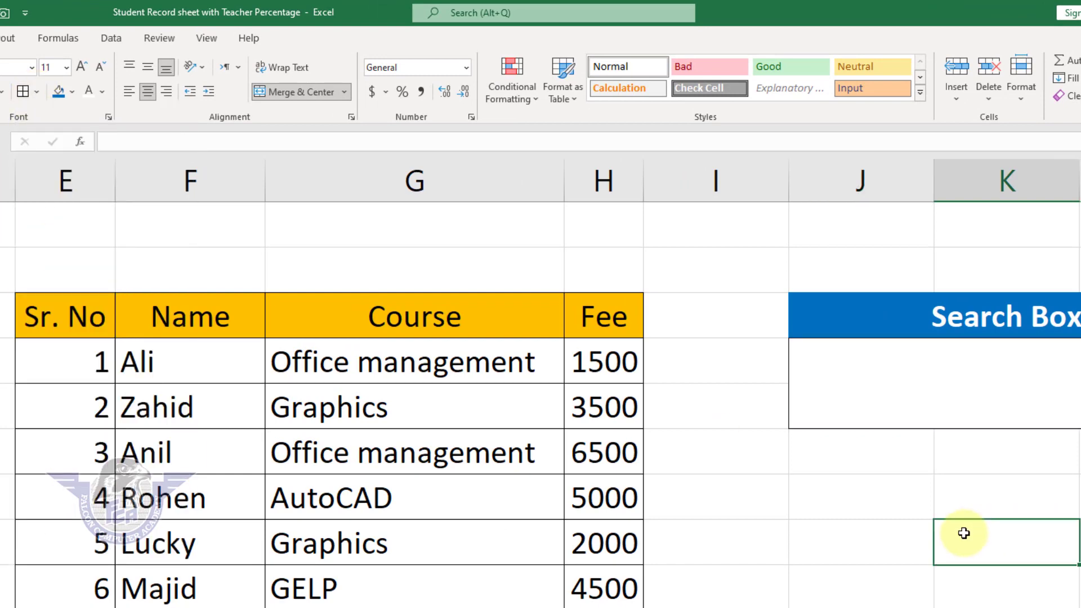
Create a merged, centered "Total" heading across J7:L7 with blue fill and white text
left_click_drag(856, 499, 1080, 495)
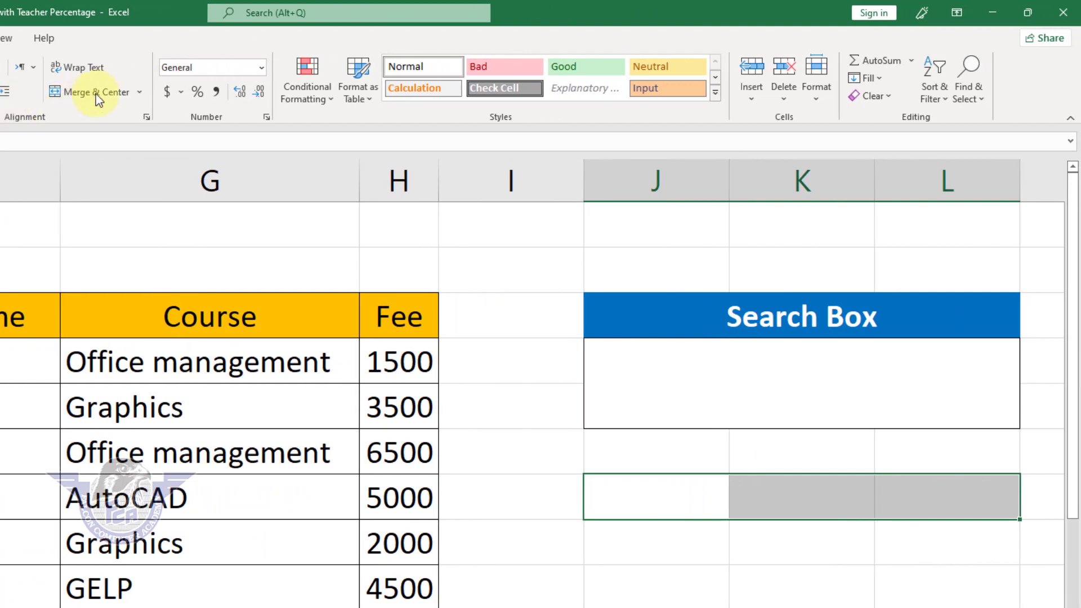
left_click(97, 92)
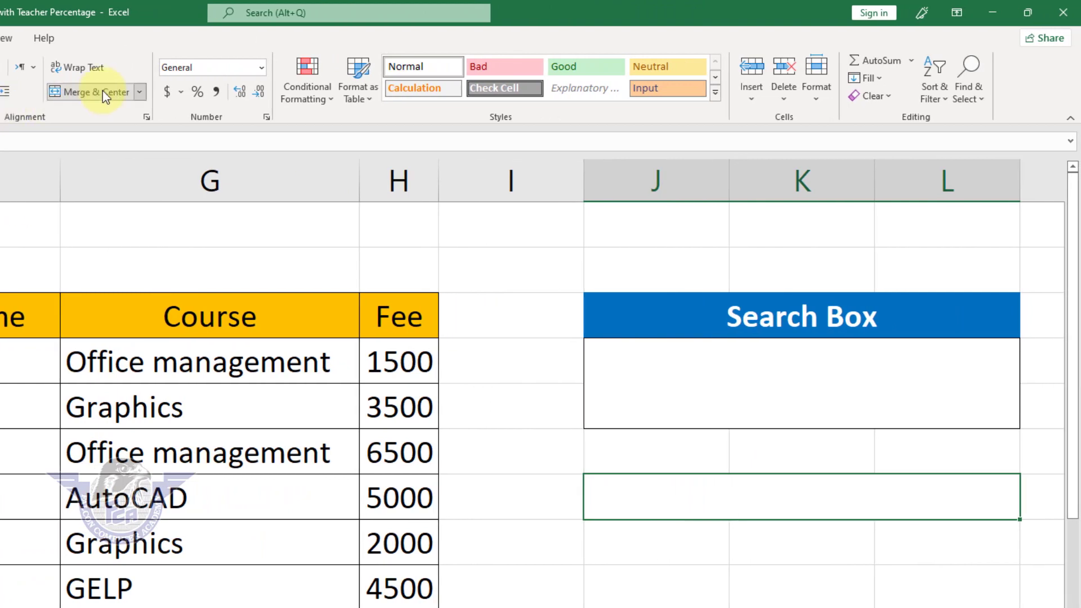
double_click(928, 480)
type("Total")
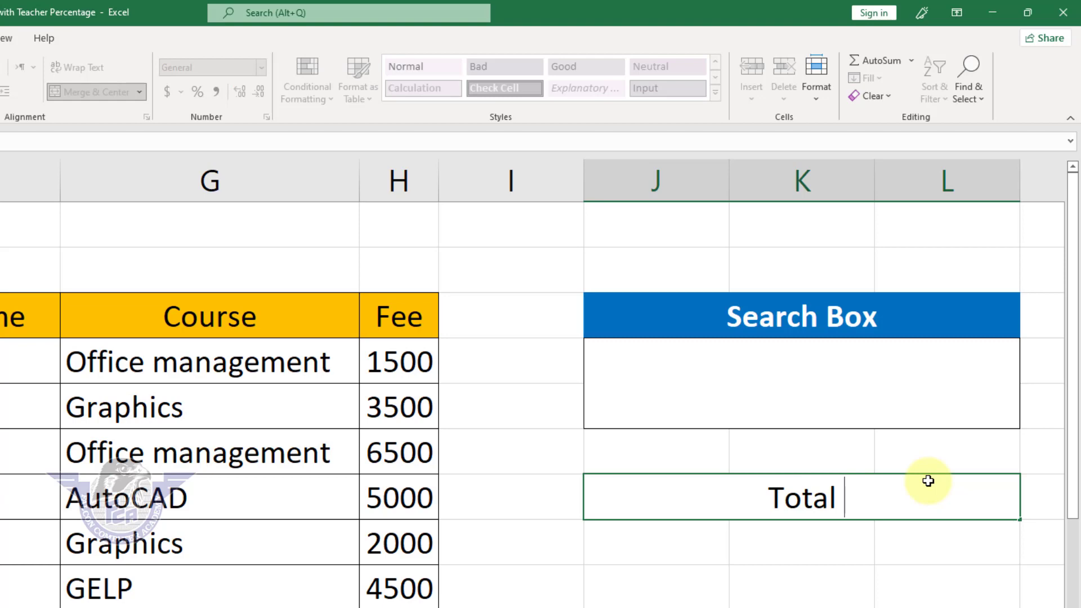
left_click(911, 565)
left_click(833, 497)
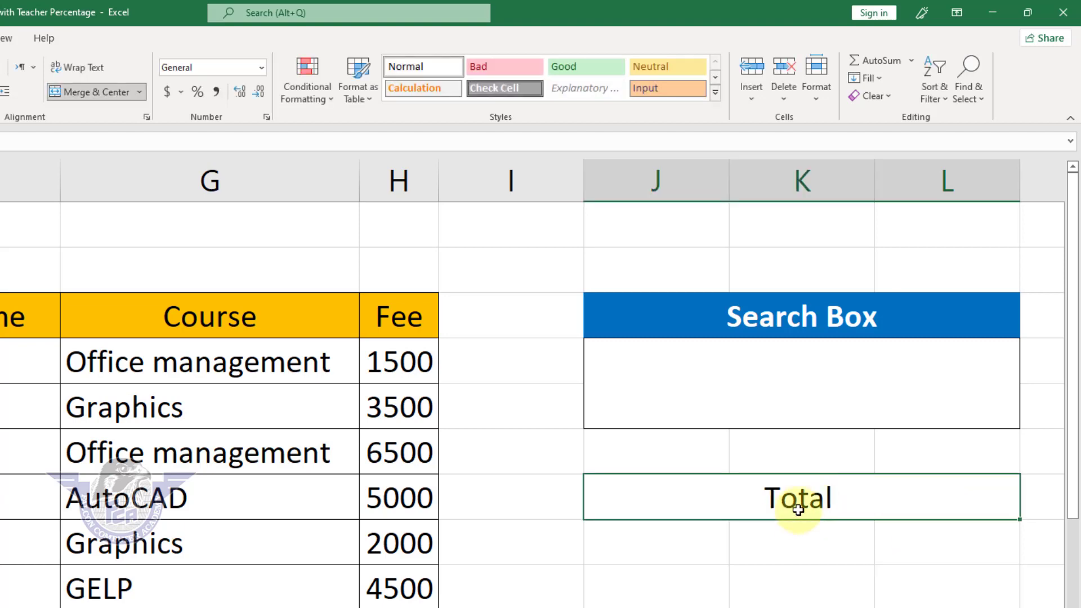
left_click(82, 96)
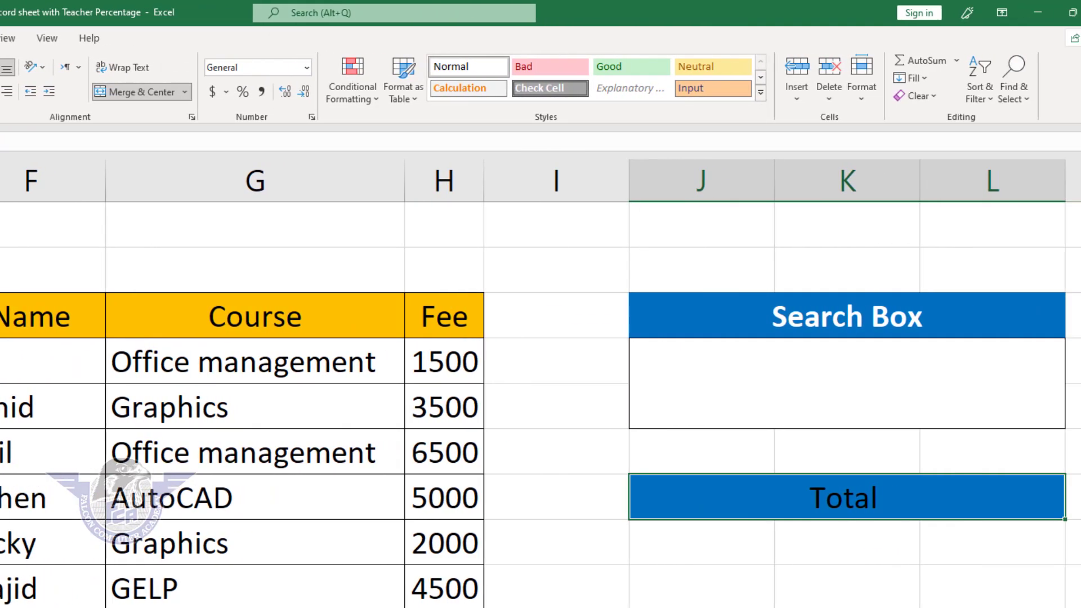
Merge and center J8:L9 below the Total heading, with middle vertical alignment and font size 24
left_click_drag(699, 546, 1026, 607)
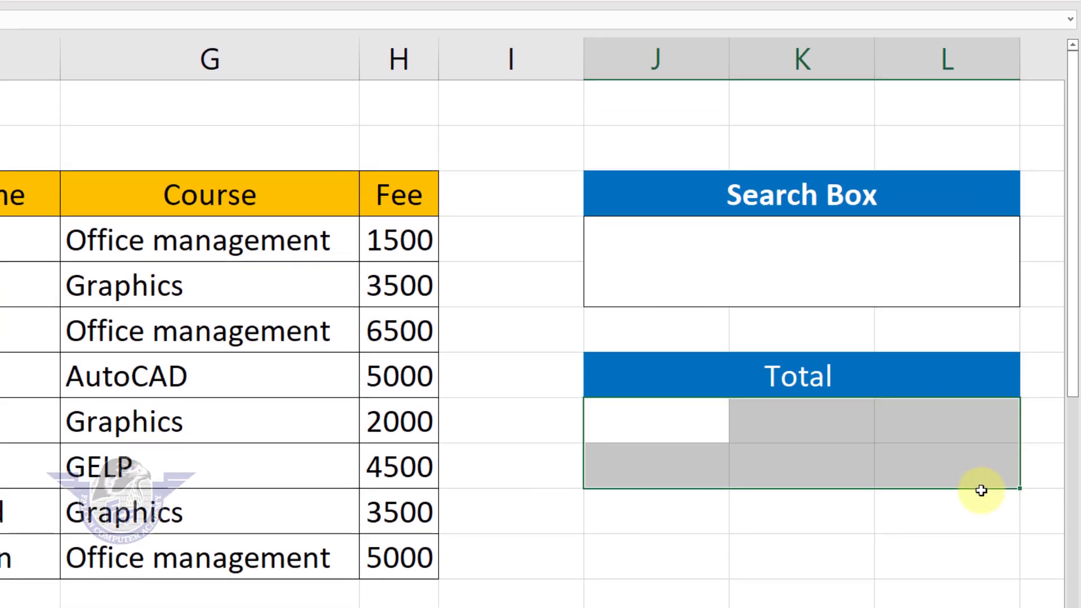
left_click_drag(982, 491, 981, 491)
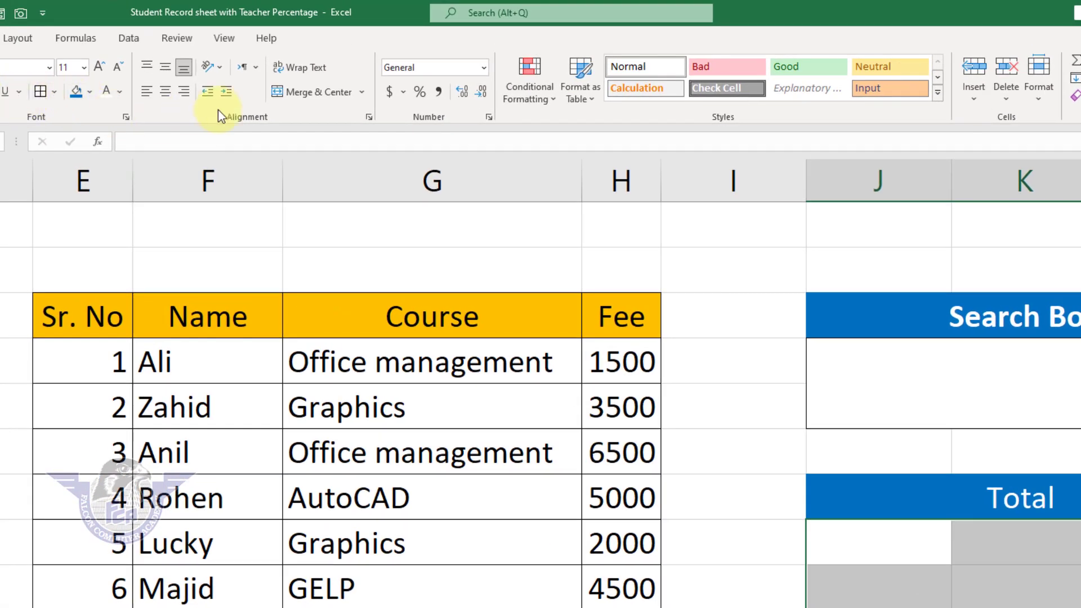
left_click(286, 93)
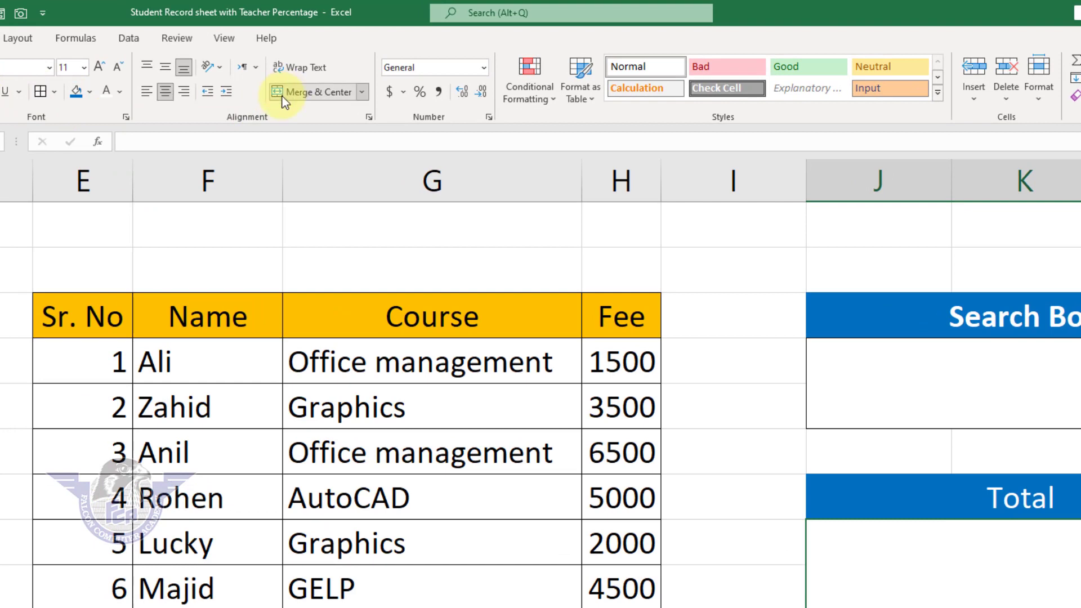
left_click(164, 71)
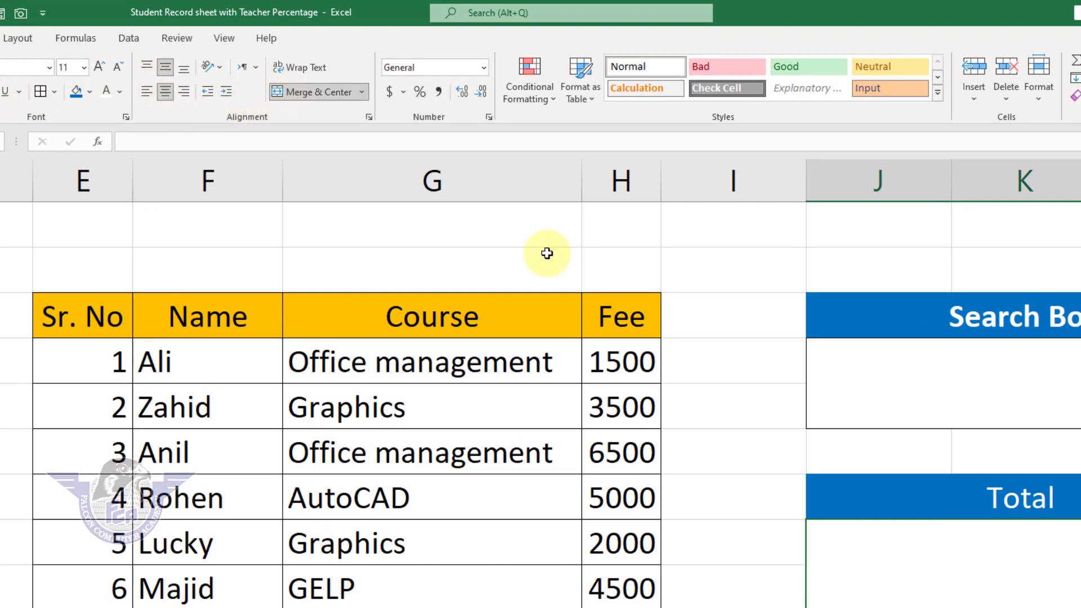
left_click(83, 68)
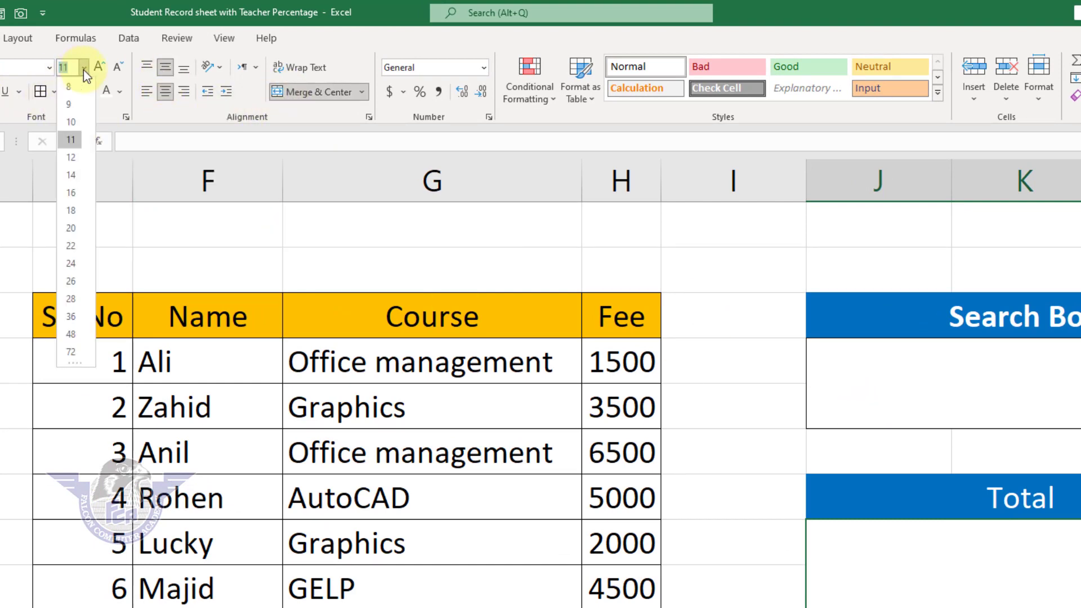
left_click(71, 263)
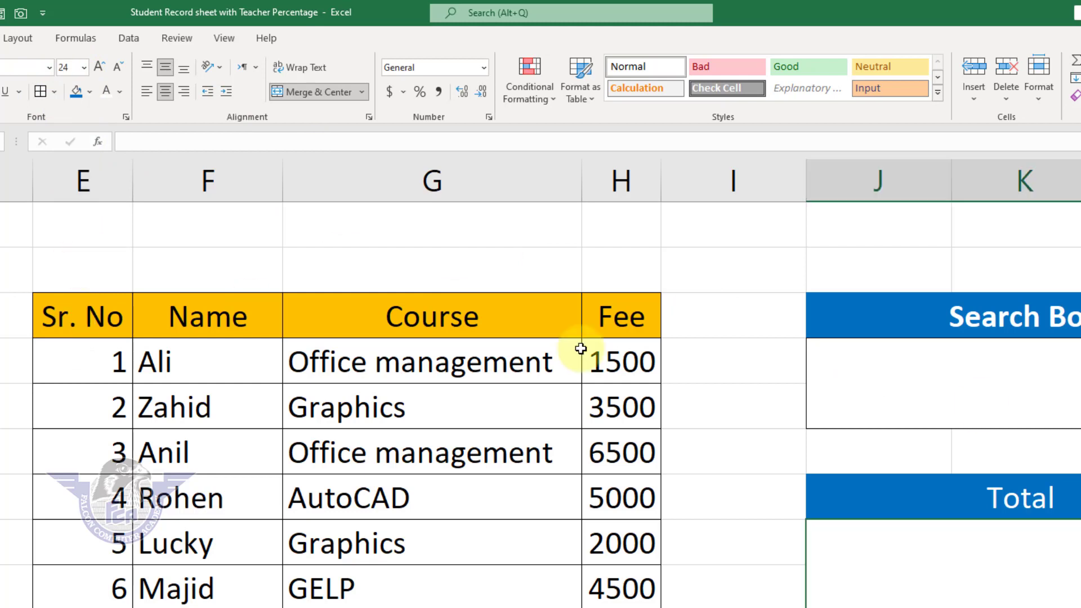
Set the merged input cell under Search Box to font size 24 with a dark red fill
left_click(993, 378)
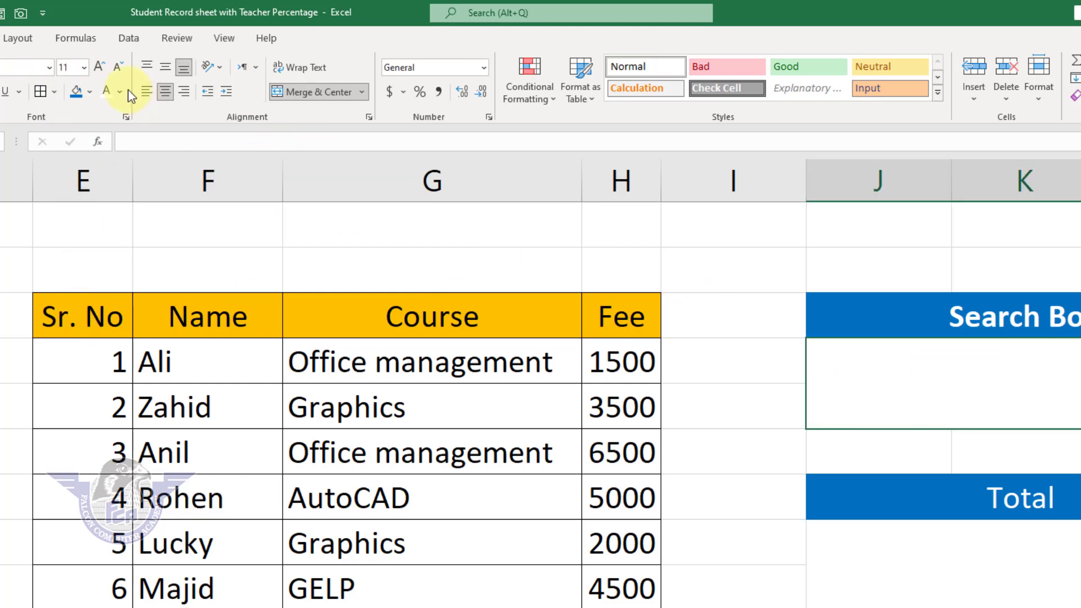
left_click(83, 68)
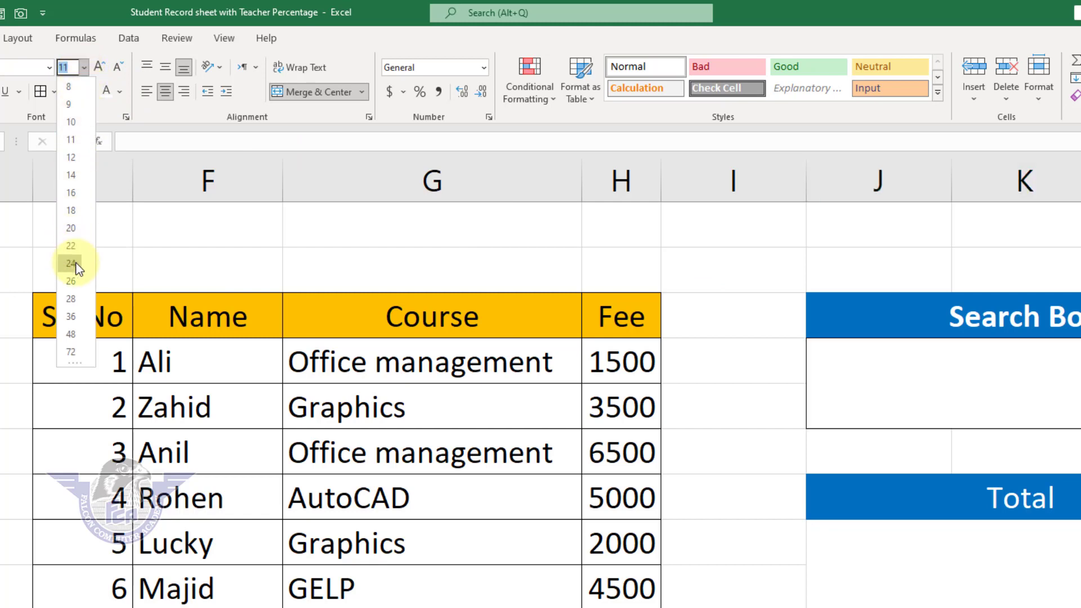
left_click(71, 263)
left_click(90, 92)
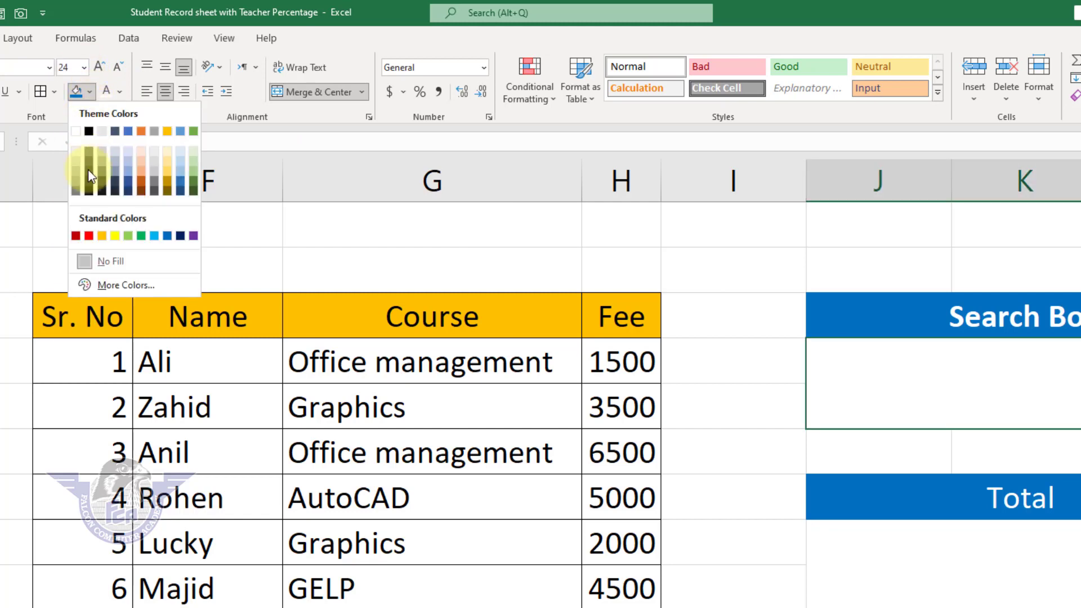
left_click(75, 235)
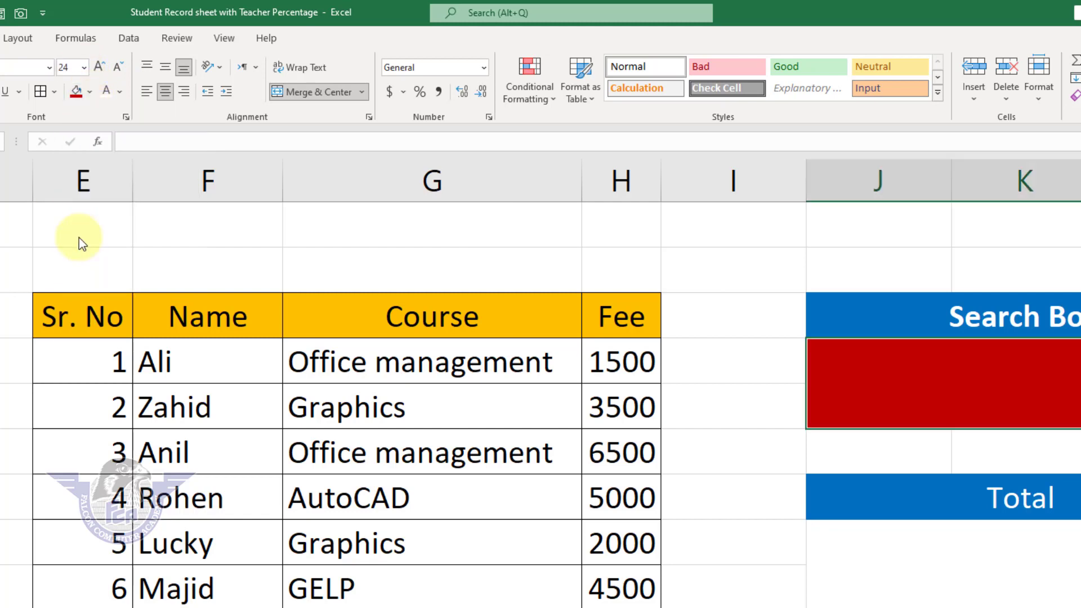
Remove the fill from the merged input cell under Search Box and set its font colour to dark red
left_click(79, 241)
left_click(1031, 408)
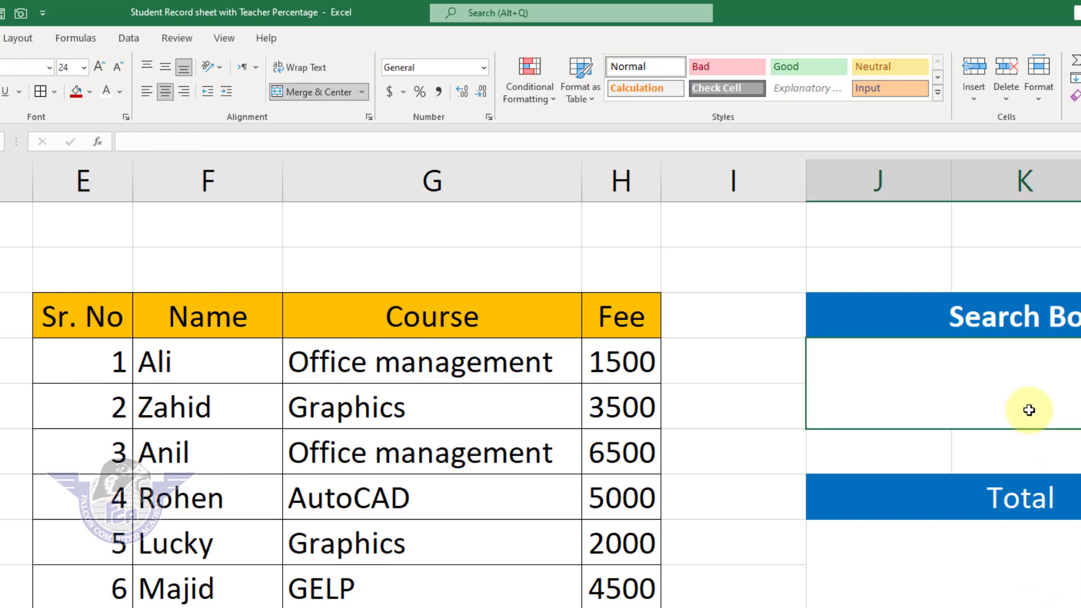
left_click(121, 92)
left_click(105, 260)
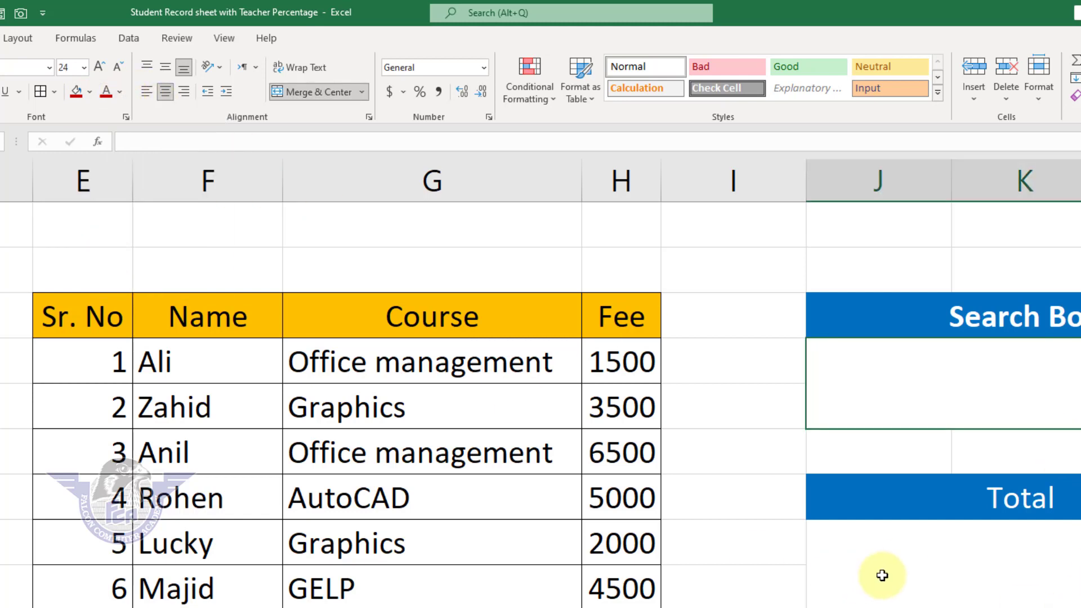
Apply borders to the merged cell below the Total heading
left_click(890, 574)
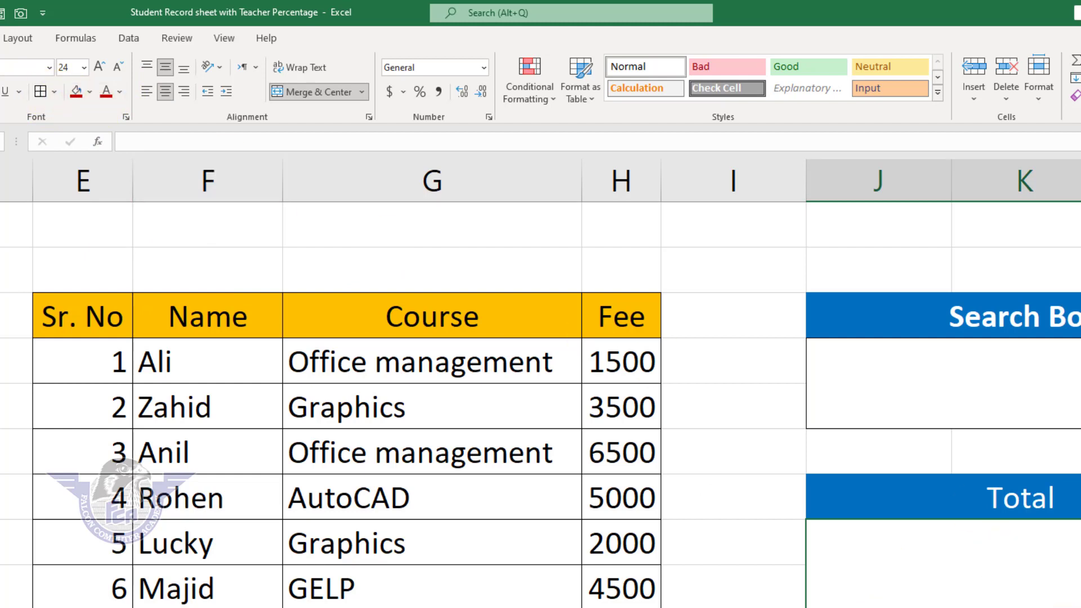
left_click(1070, 560)
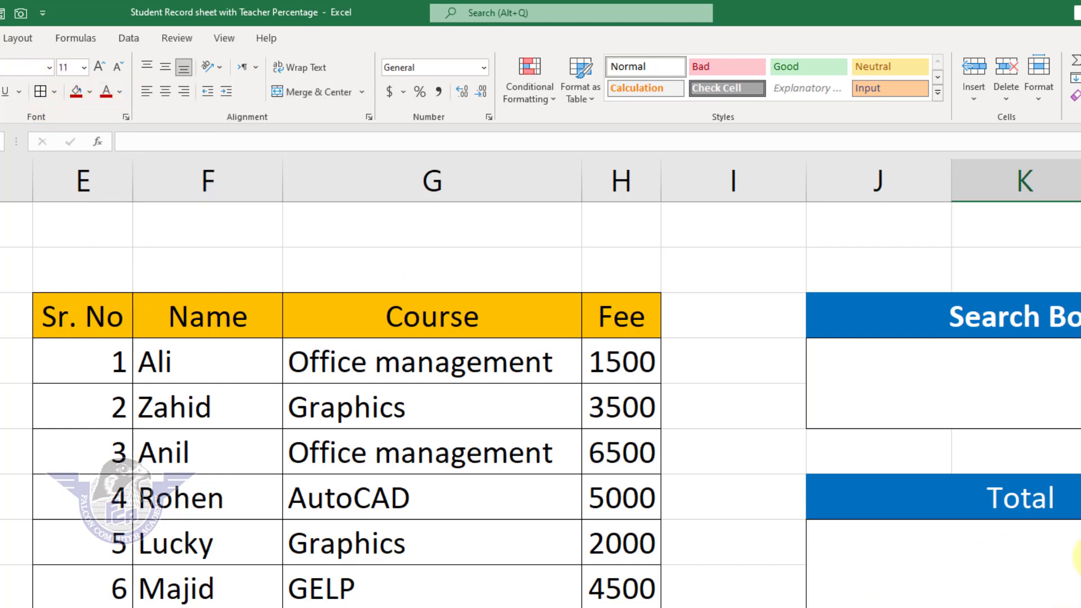
Create a new conditional formatting rule for the student table E3:H11 that uses a formula to determine which cells to format
left_click_drag(93, 312, 338, 423)
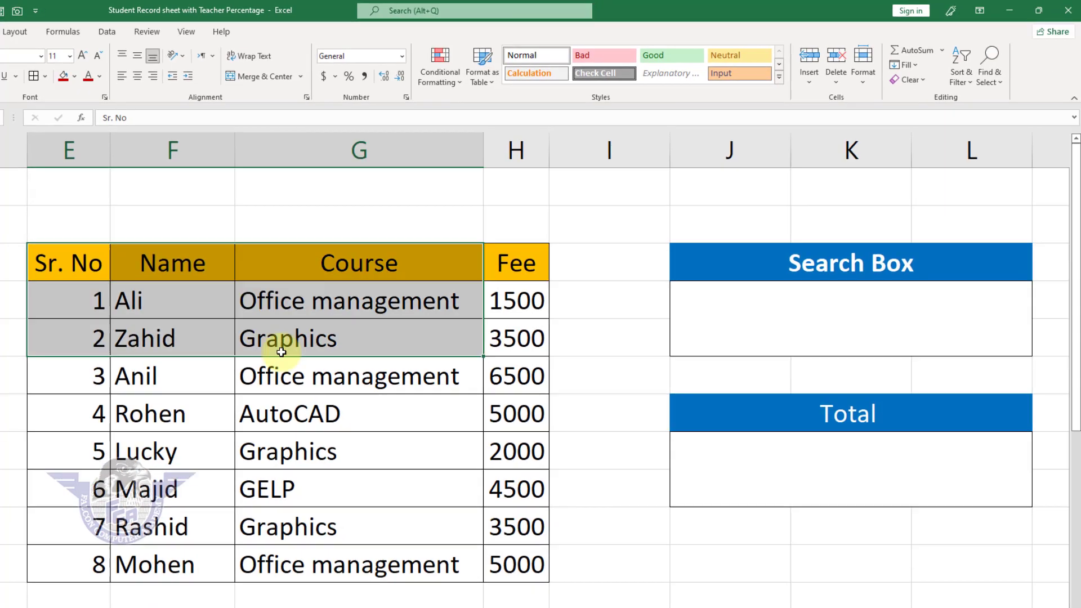
left_click_drag(281, 352, 502, 563)
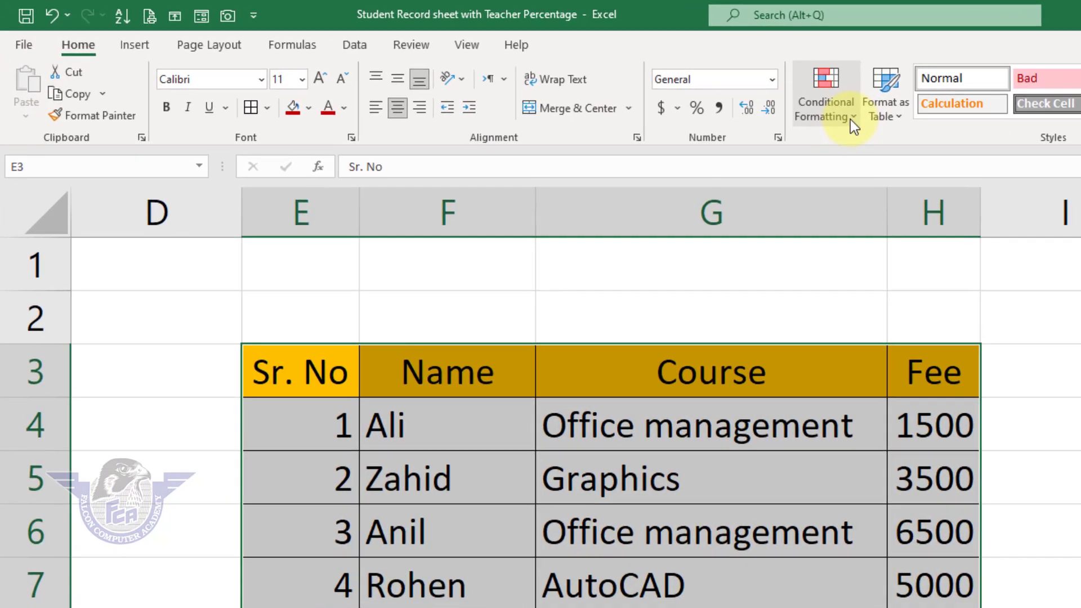
left_click(852, 120)
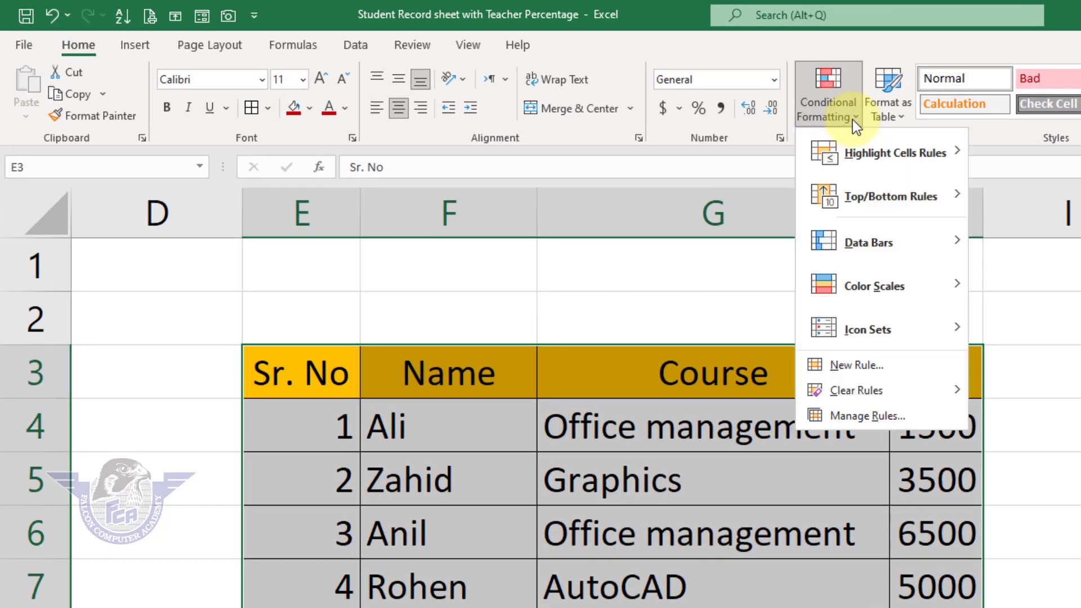
left_click(915, 367)
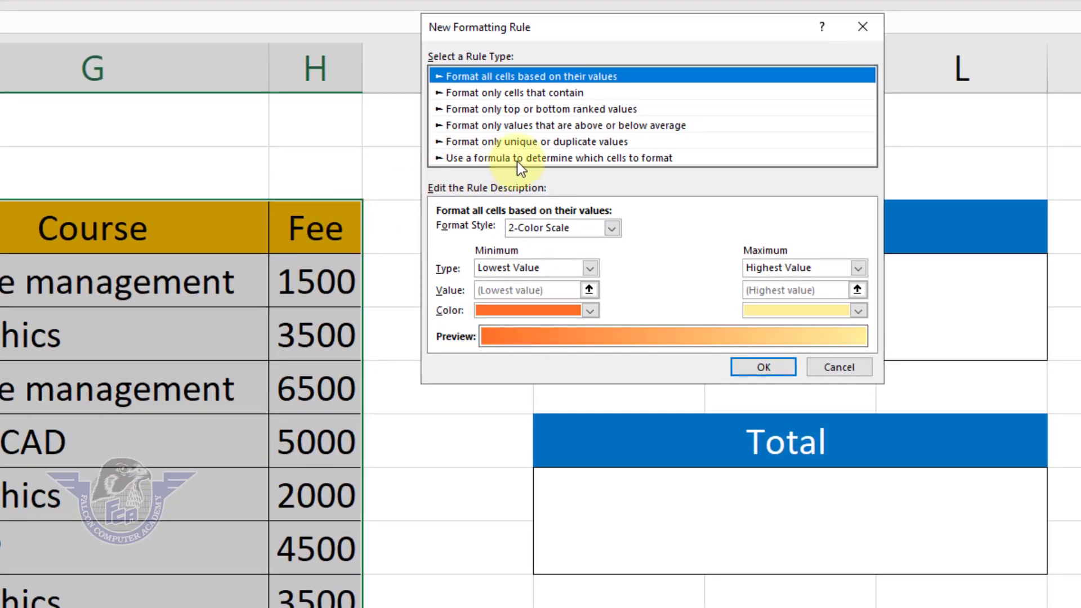
left_click(517, 159)
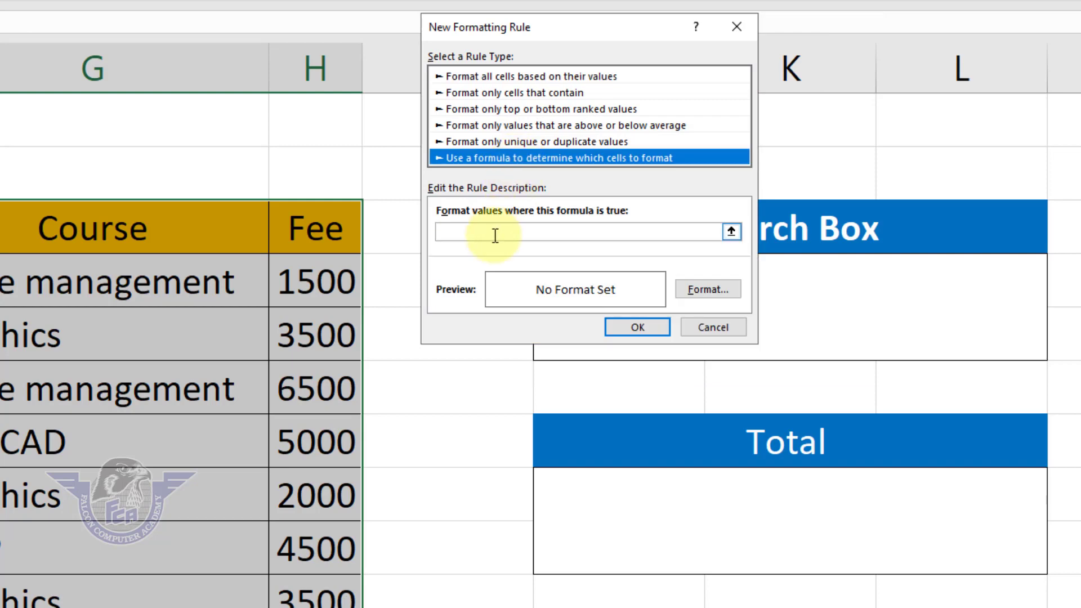
Enter the rule formula =$J$4=E3, keeping the search cell absolute and making the E3 reference relative
left_click(495, 232)
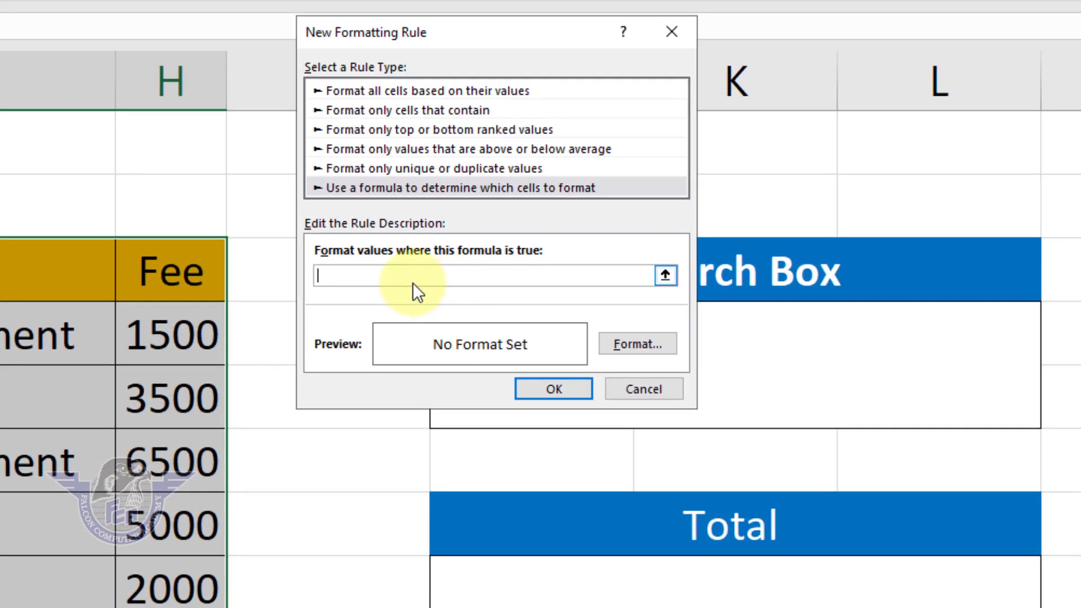
type("=")
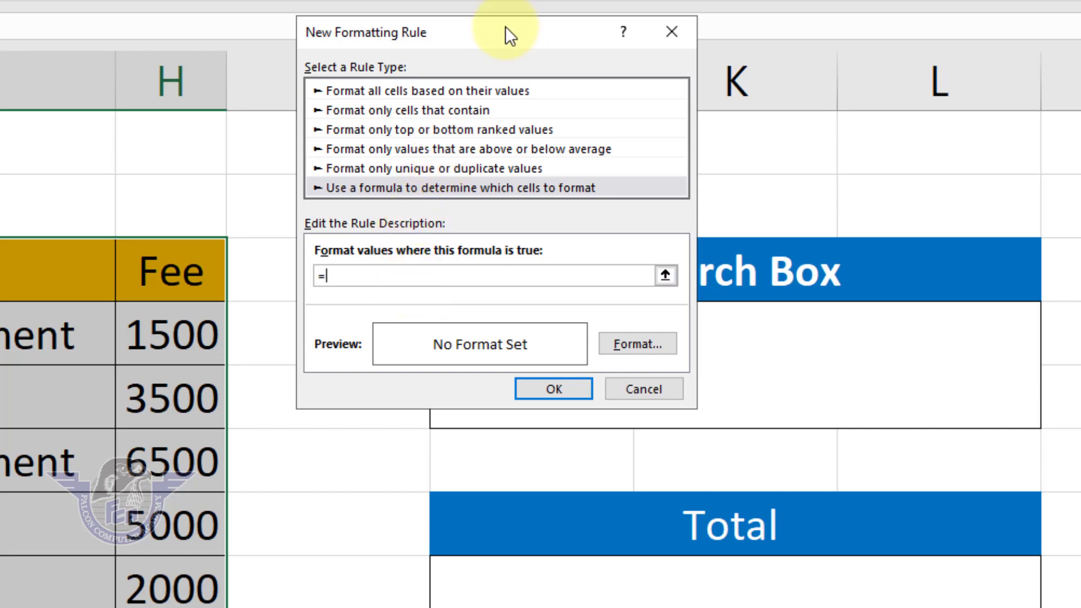
left_click_drag(505, 33, 256, 0)
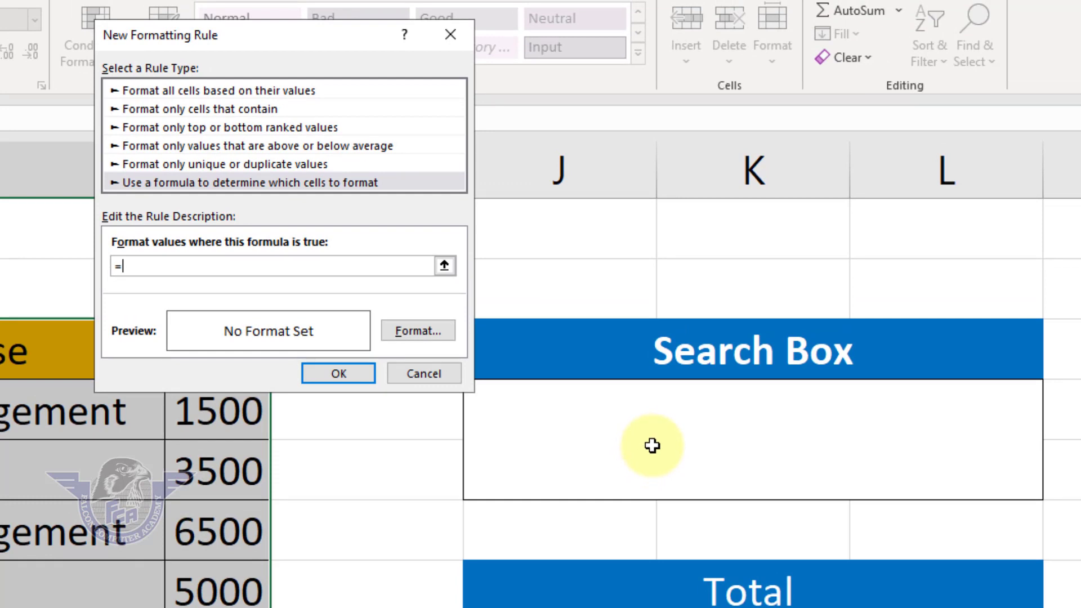
left_click(626, 462)
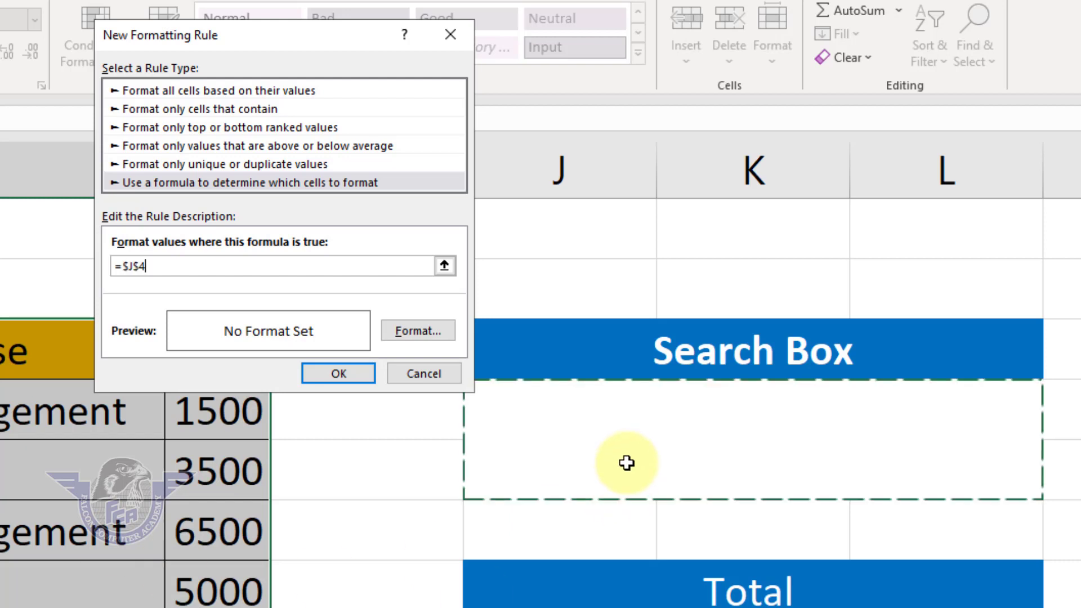
type("=")
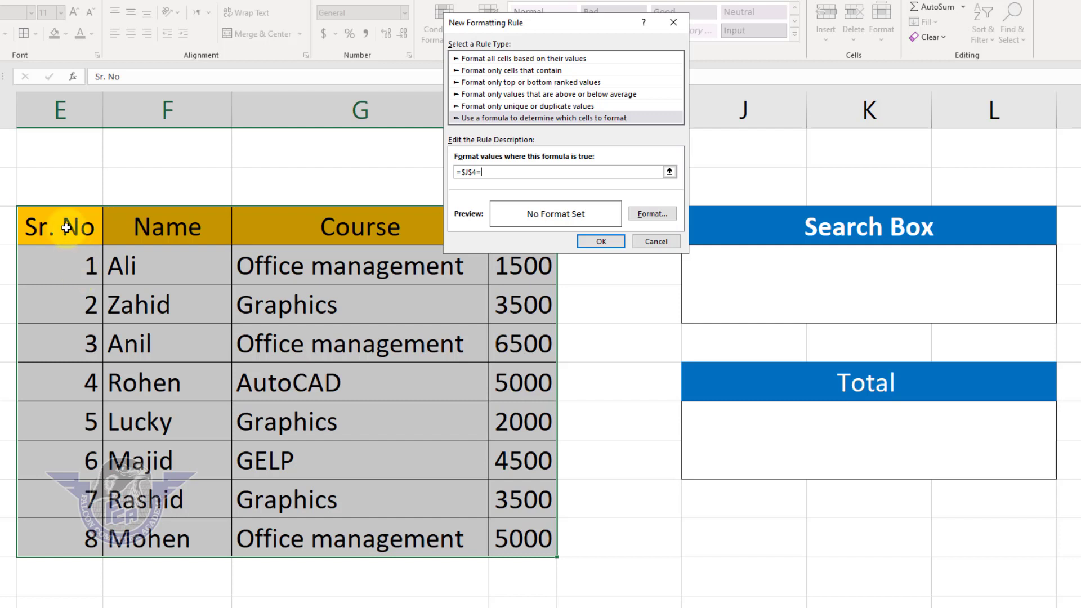
left_click(66, 228)
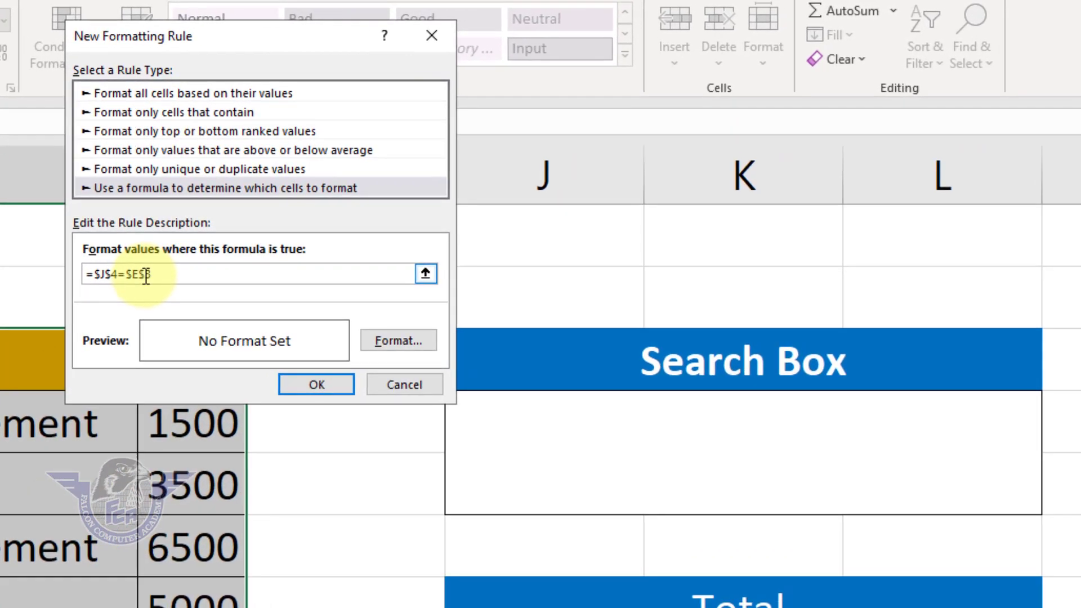
left_click(140, 275)
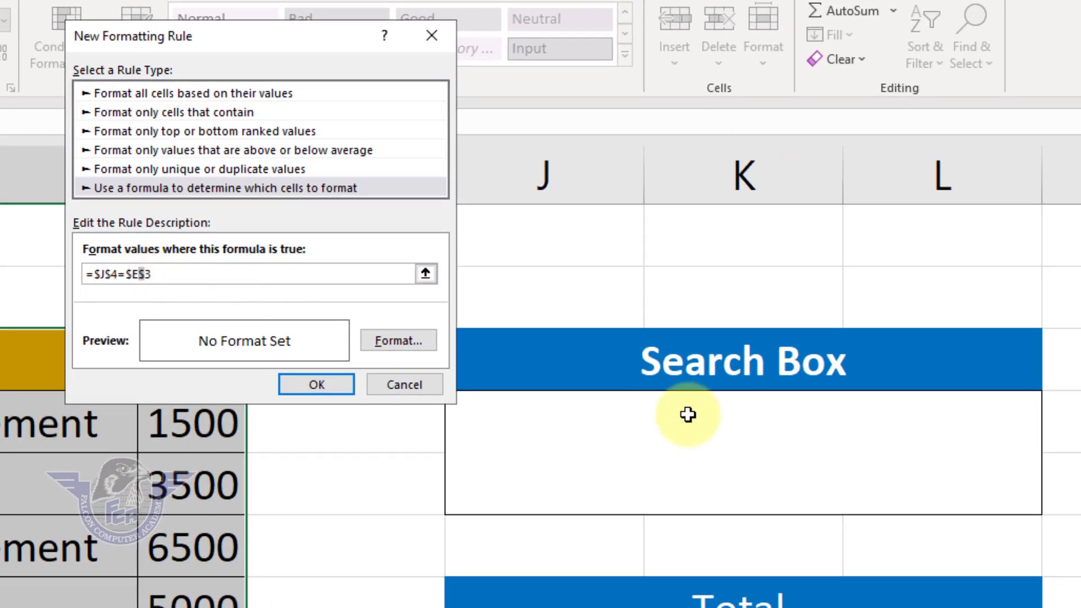
double_click(131, 278)
left_click(126, 274)
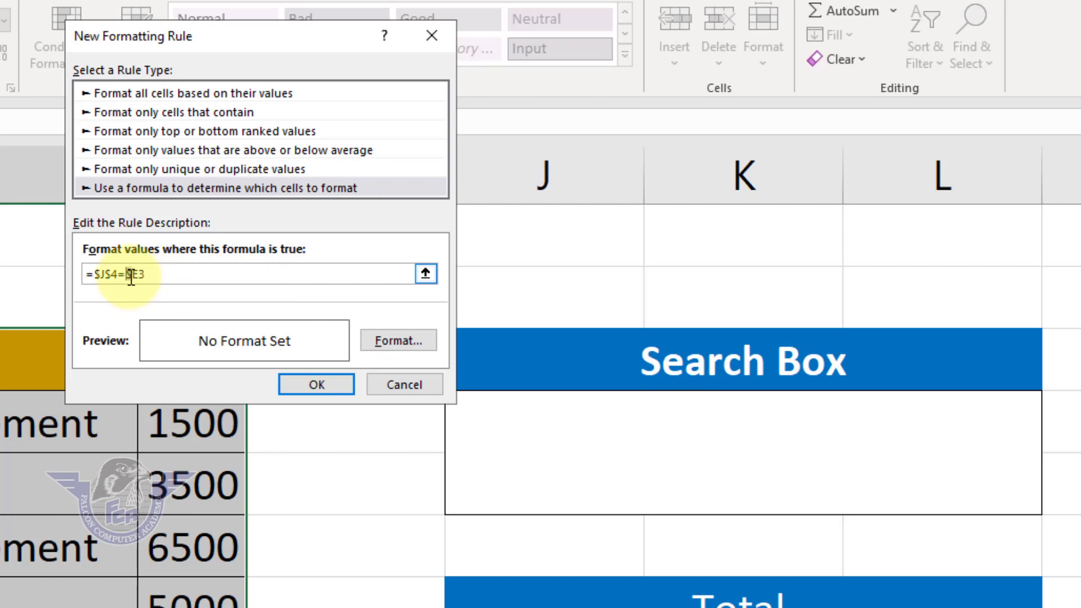
key("Delete")
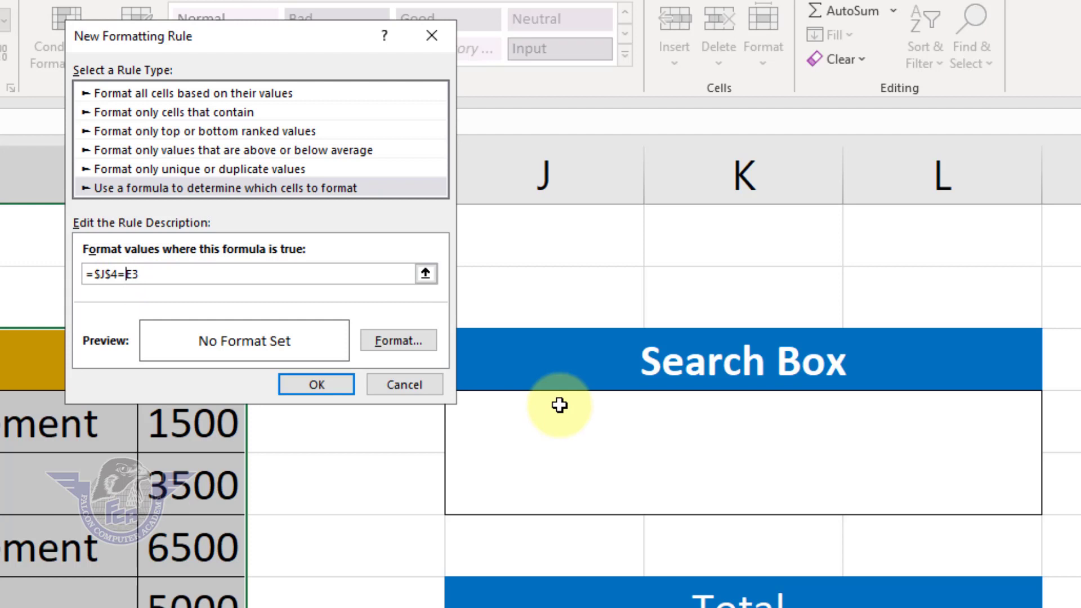
Format the rule's matching cells with bold white text on a dark red fill and apply the rule
left_click(401, 341)
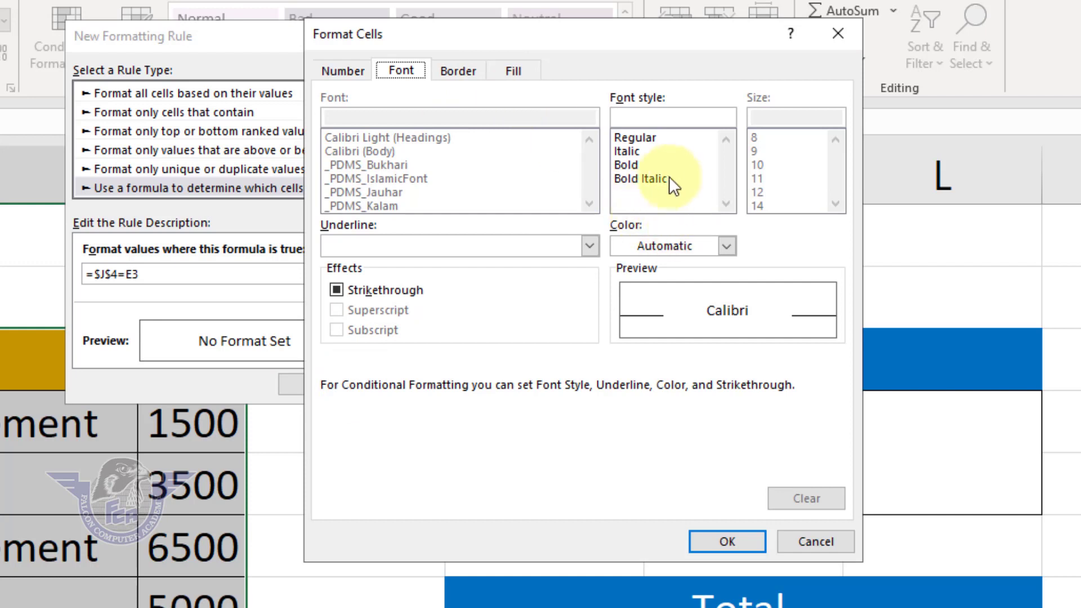
left_click(627, 164)
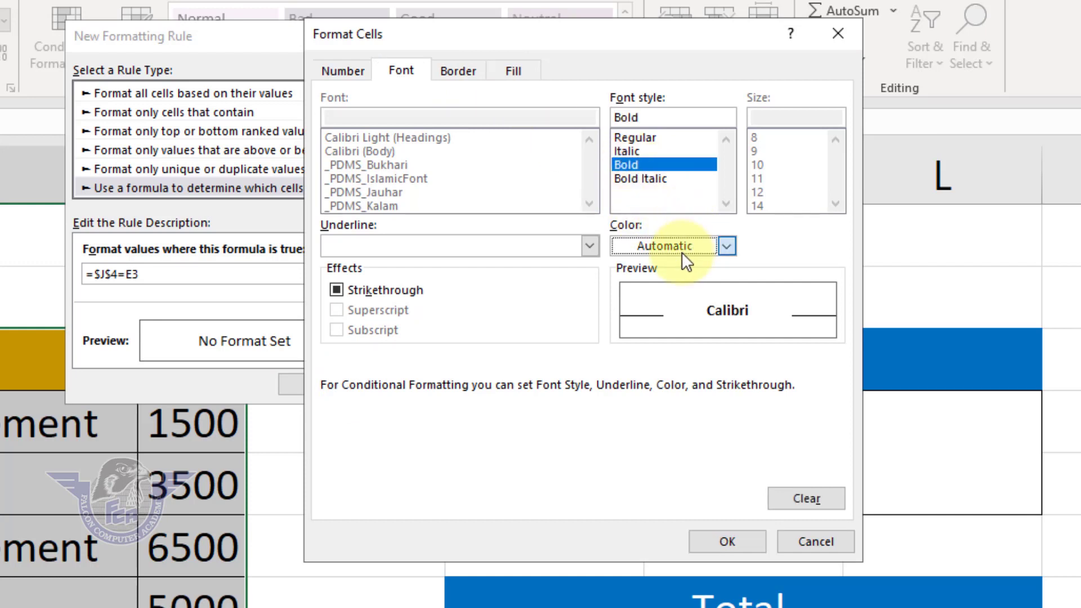
left_click(726, 246)
left_click(622, 329)
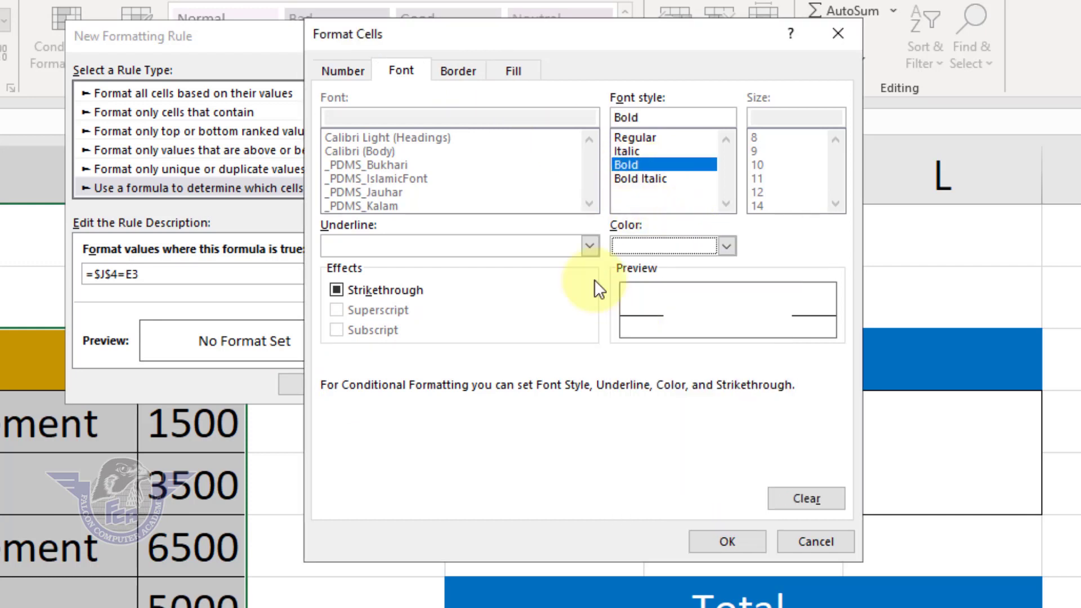
left_click(519, 72)
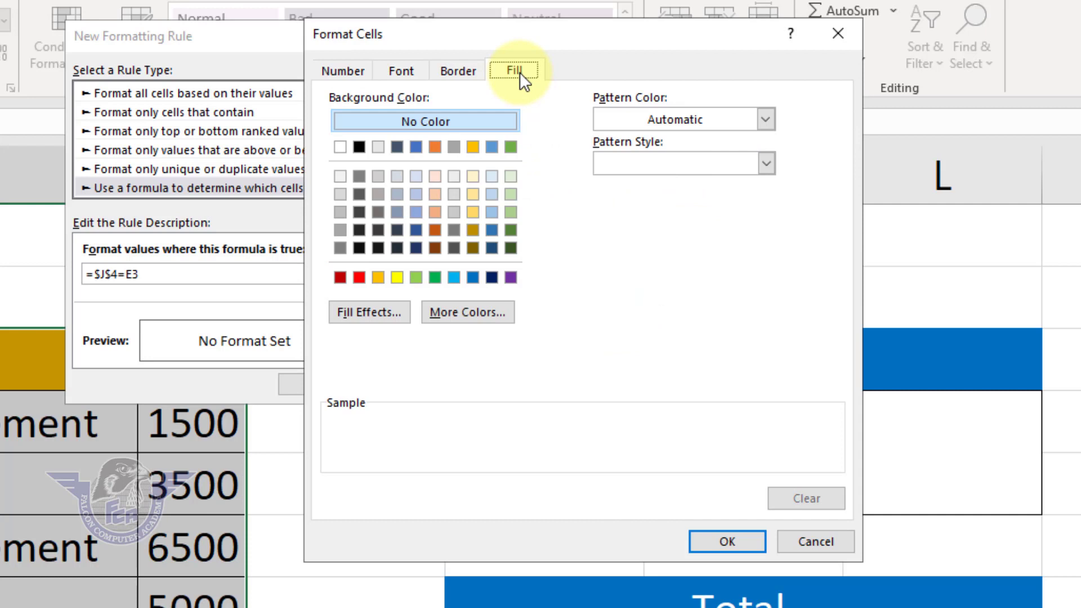
left_click(340, 277)
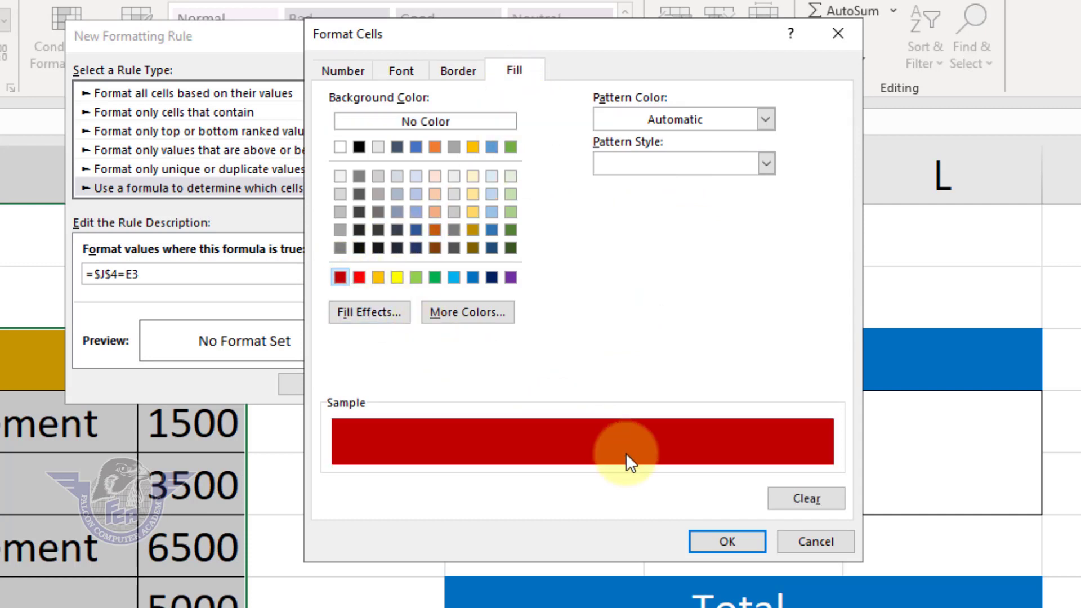
left_click(721, 542)
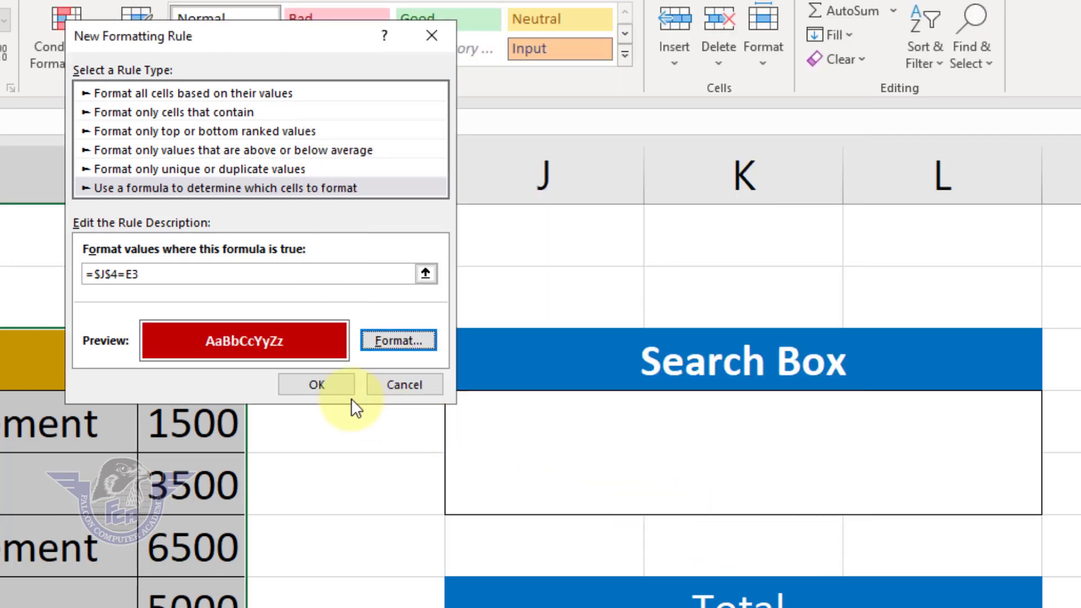
left_click(347, 376)
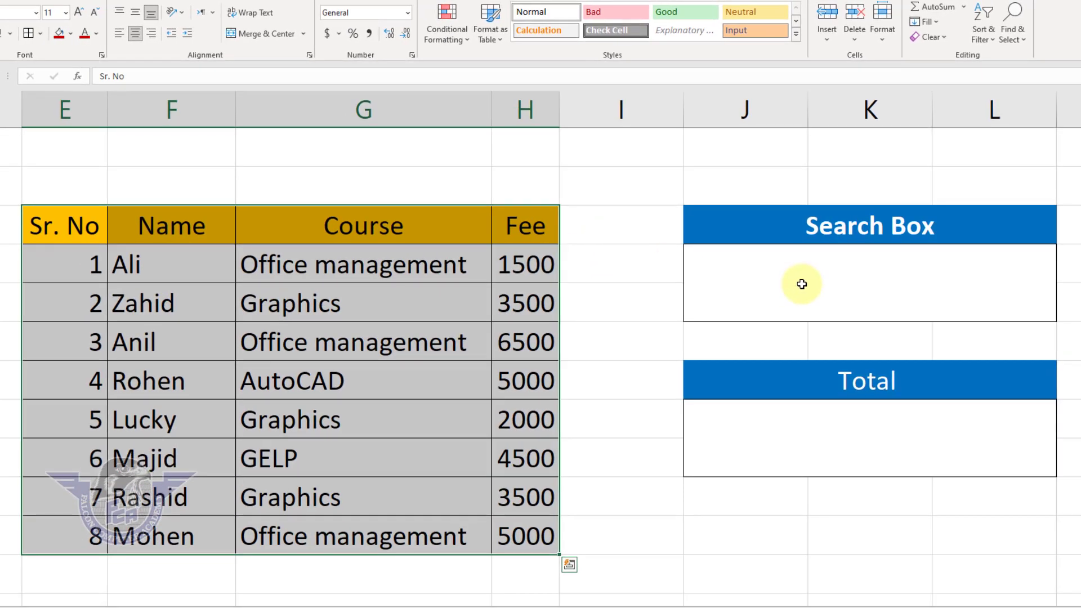
Enter "Office Management" in the search cell to test the highlighting rule
left_click(801, 284)
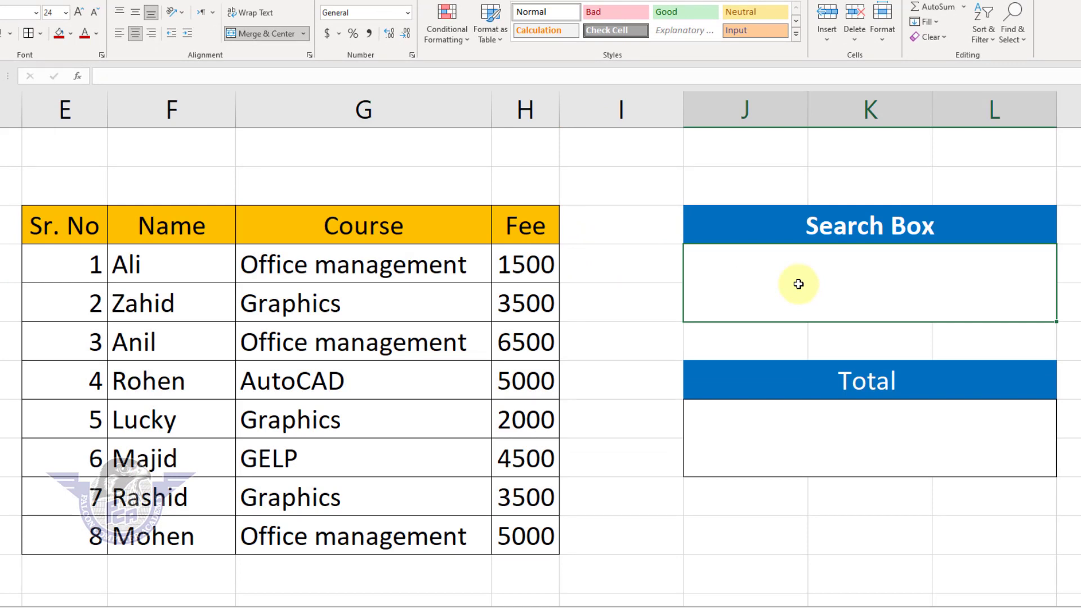
type("Of")
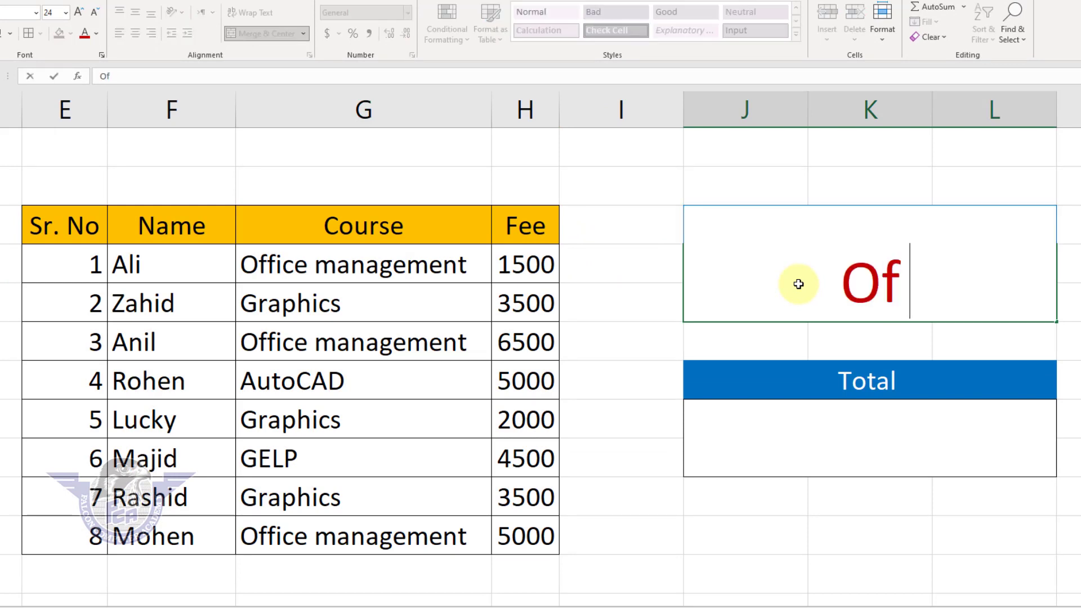
type("fice Management")
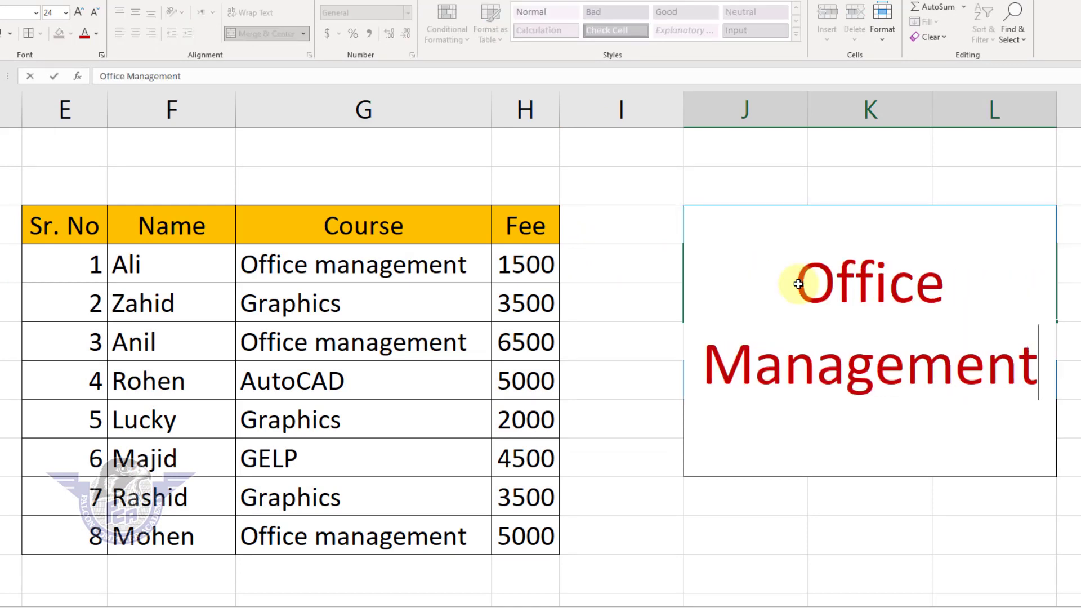
key("Return")
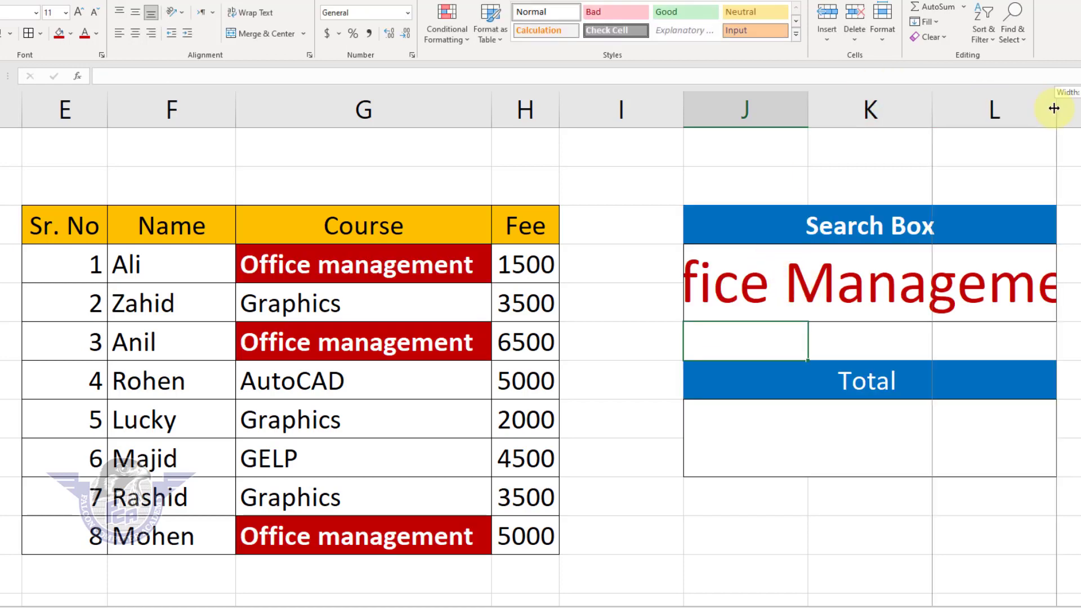
Widen column L so the full search text fits in the merged search cell
scroll(903, 241, "down", 1)
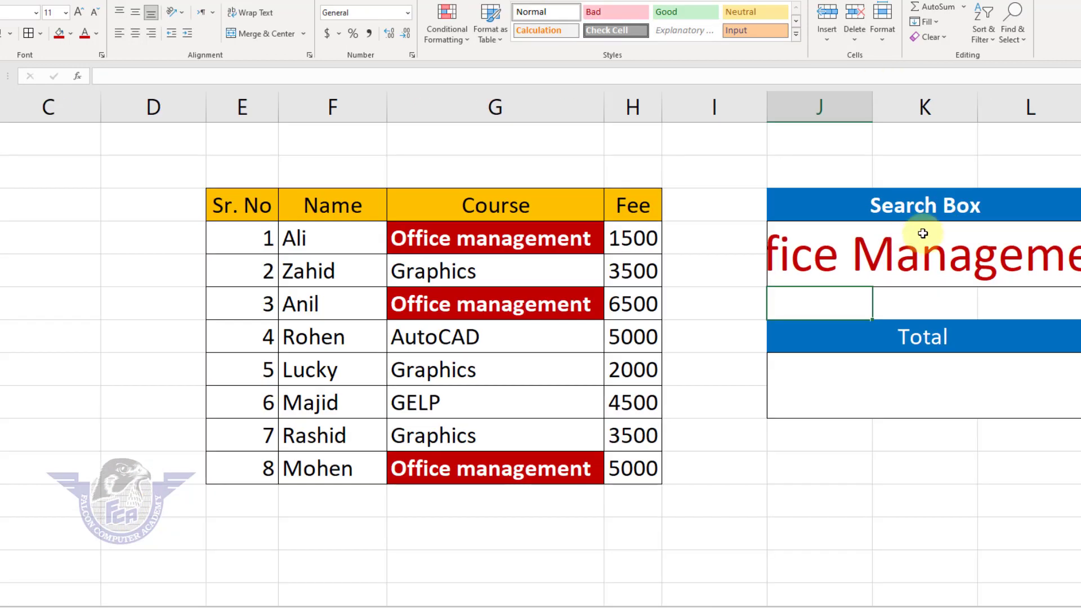
scroll(903, 259, "down", 2)
left_click_drag(941, 103, 1067, 103)
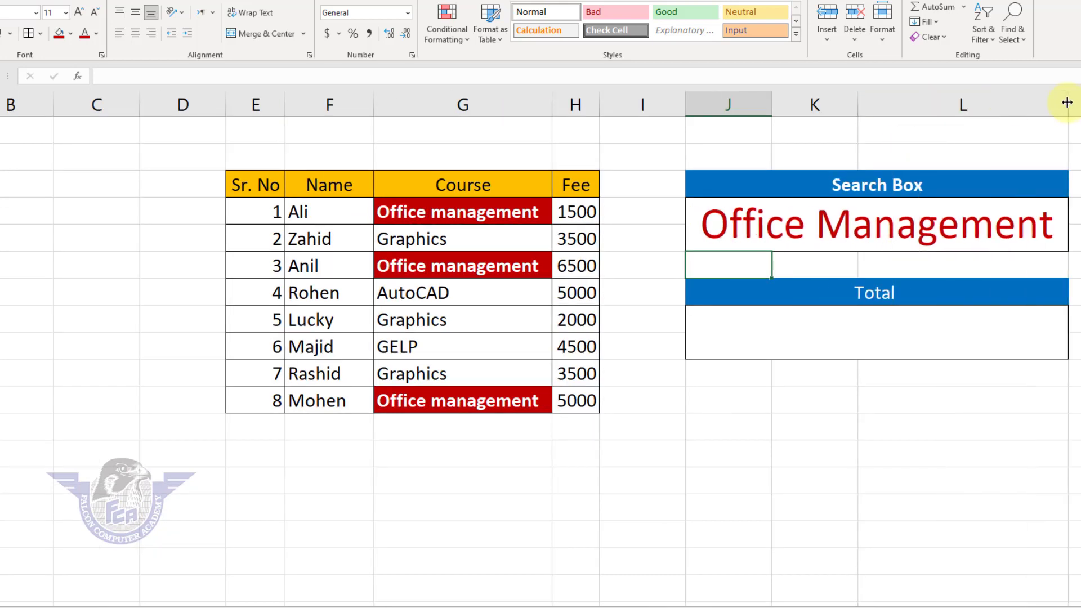
left_click(873, 322)
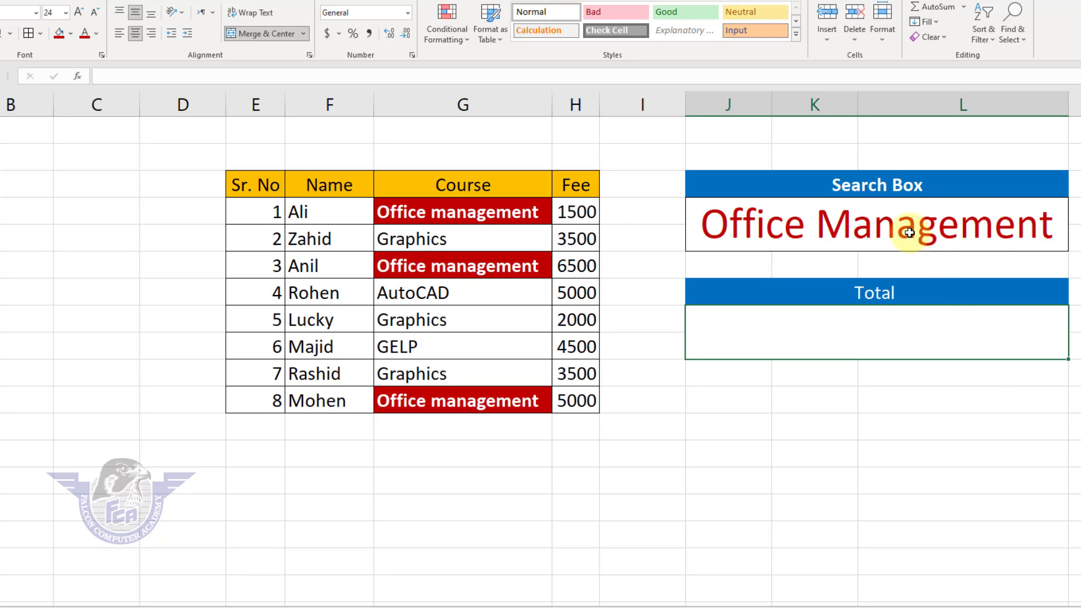
Replace the search cell's text with "GELP"
left_click(837, 230)
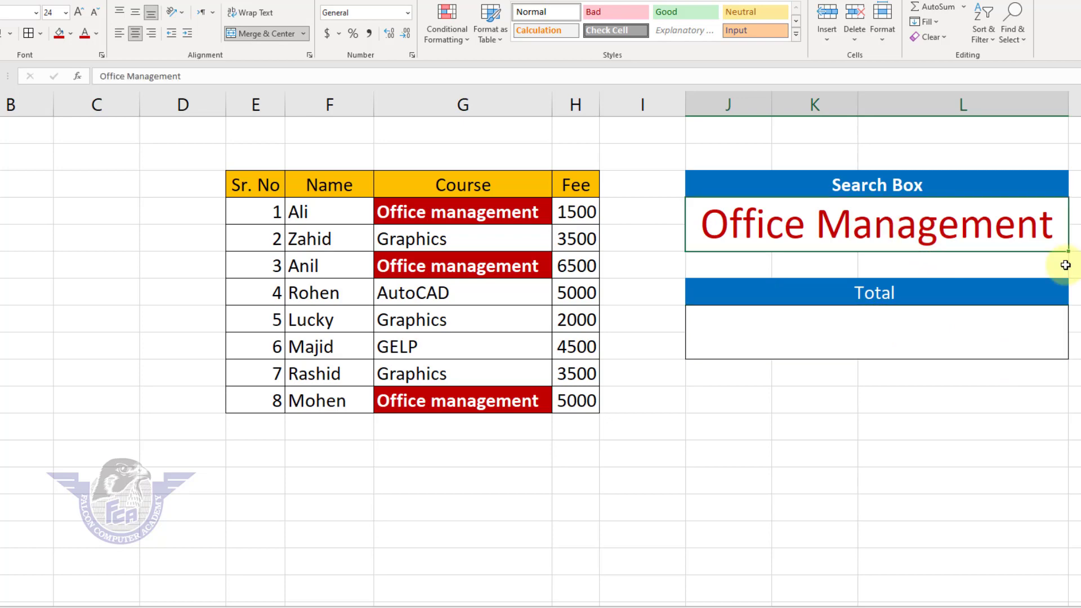
key("F2")
key("BackSpace")
key("BackSpace")
key("BackSpace")
key("BackSpace")
key("BackSpace")
key("BackSpace")
key("BackSpace")
key("BackSpace")
key("BackSpace")
key("BackSpace")
key("BackSpace")
key("BackSpace")
key("BackSpace")
key("BackSpace")
key("BackSpace")
key("BackSpace")
key("BackSpace")
type("GELP")
key("Return")
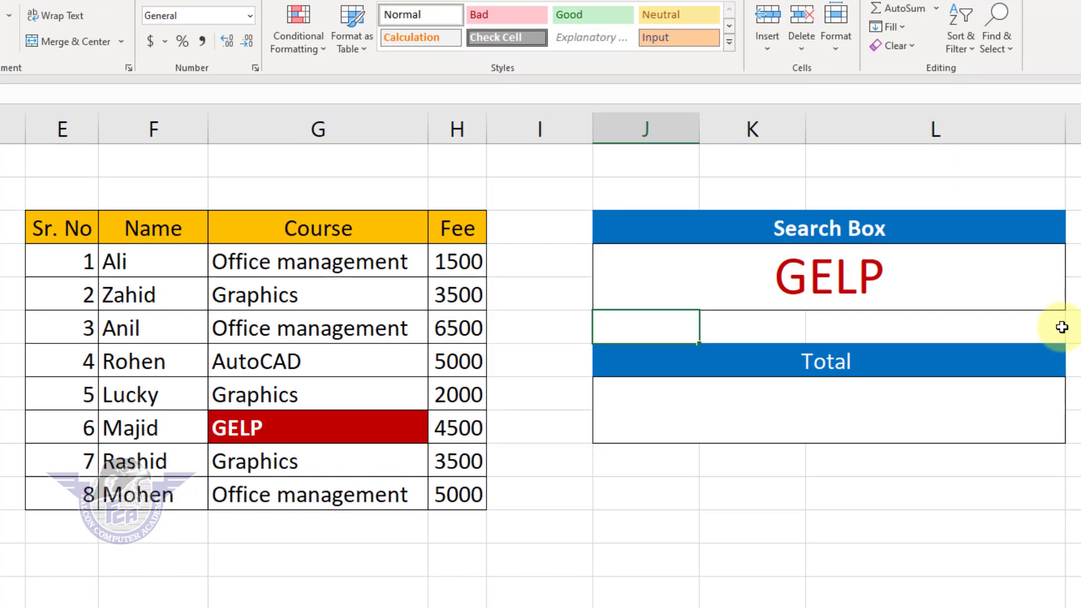
left_click(881, 282)
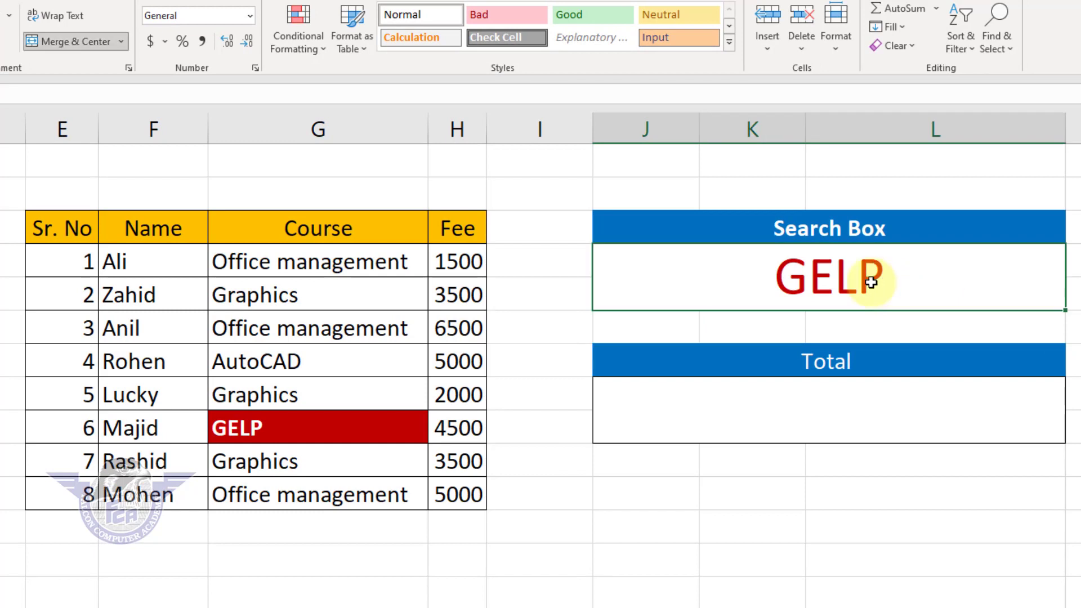
Replace the search cell's text with "Graphics" to test the course highlighting
type("Graphics")
key("Return")
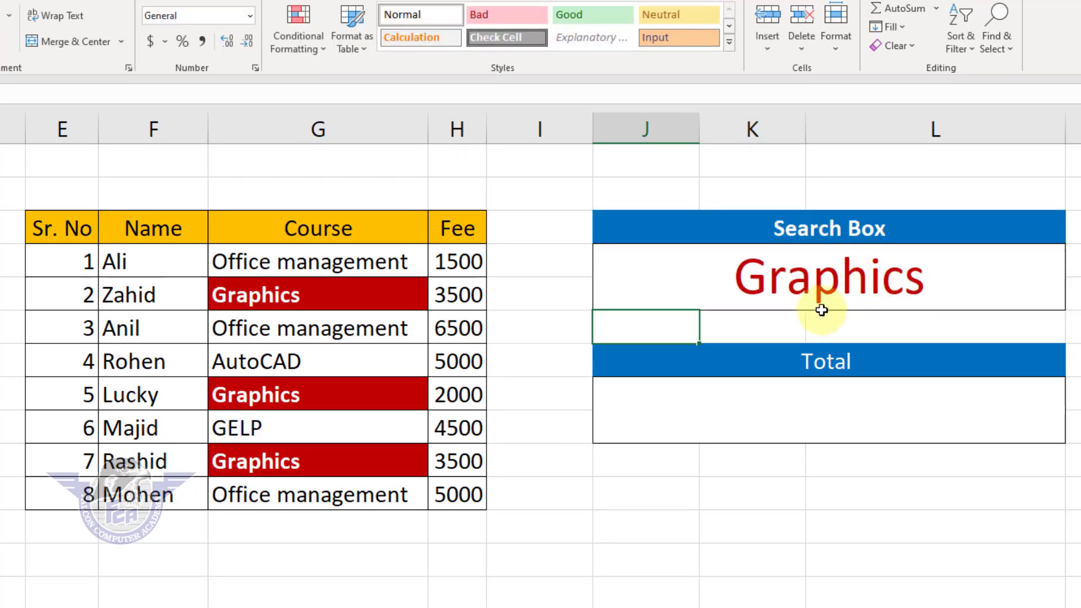
left_click(824, 290)
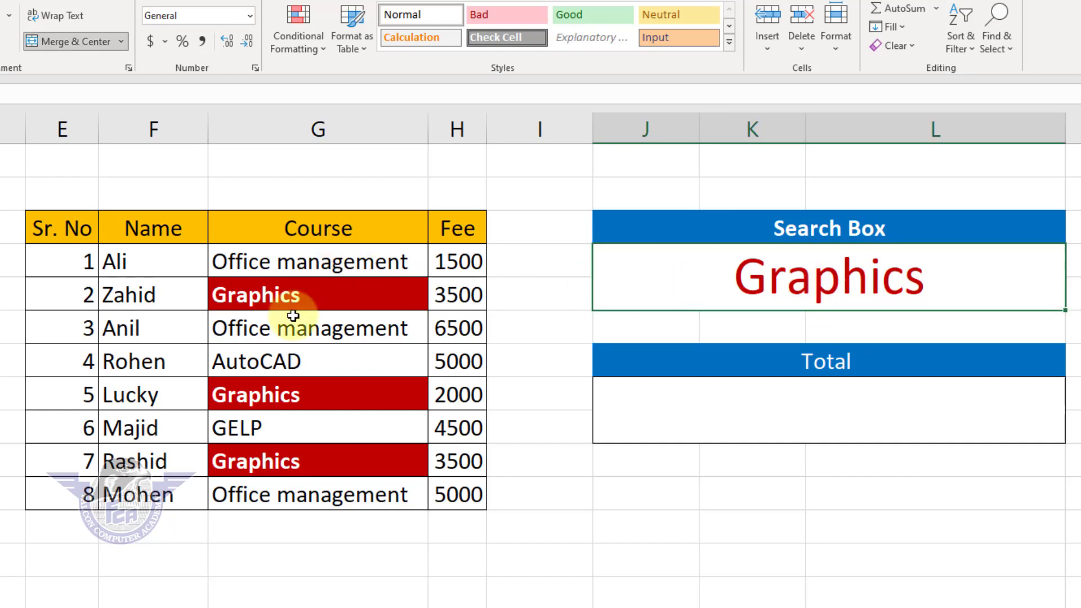
Enter =sumifs(H4:H11,G4:G11,J4) in the merged cell below Total to sum the fees of the searched course
left_click(940, 422)
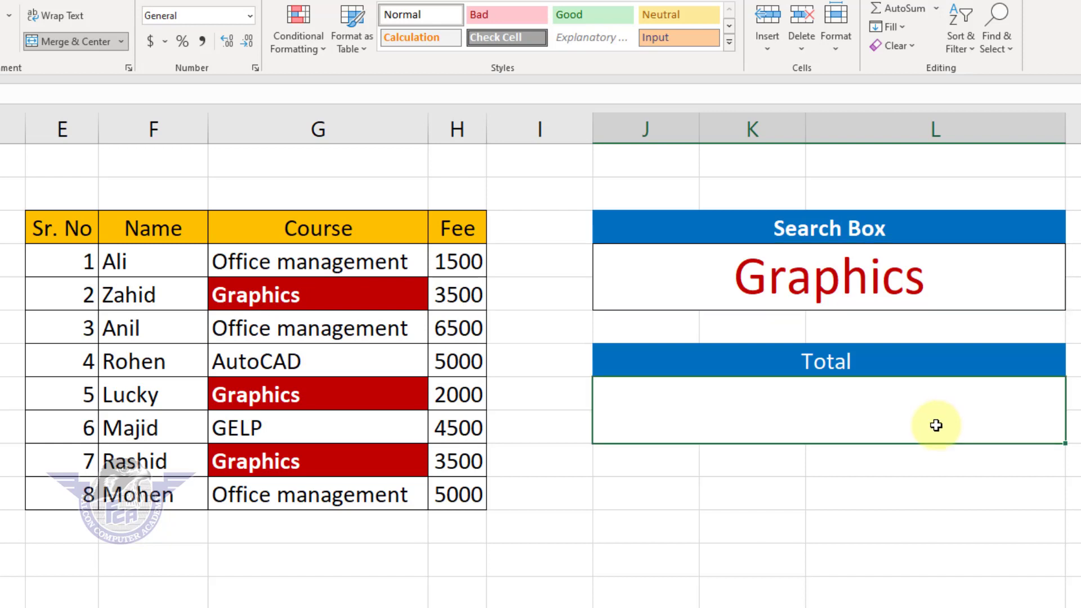
double_click(936, 425)
type("=sum")
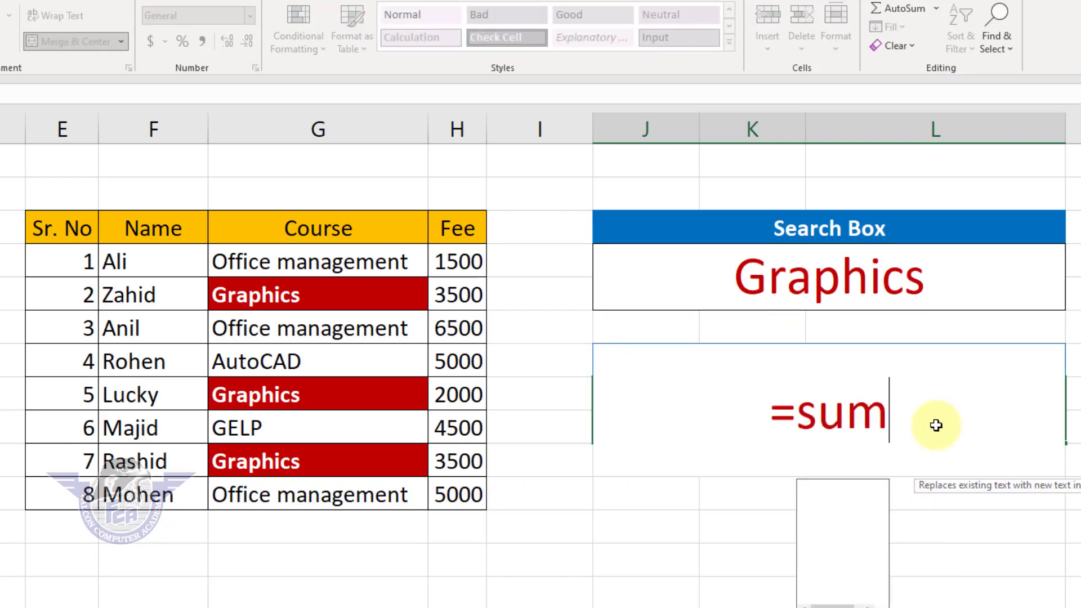
type("ifs")
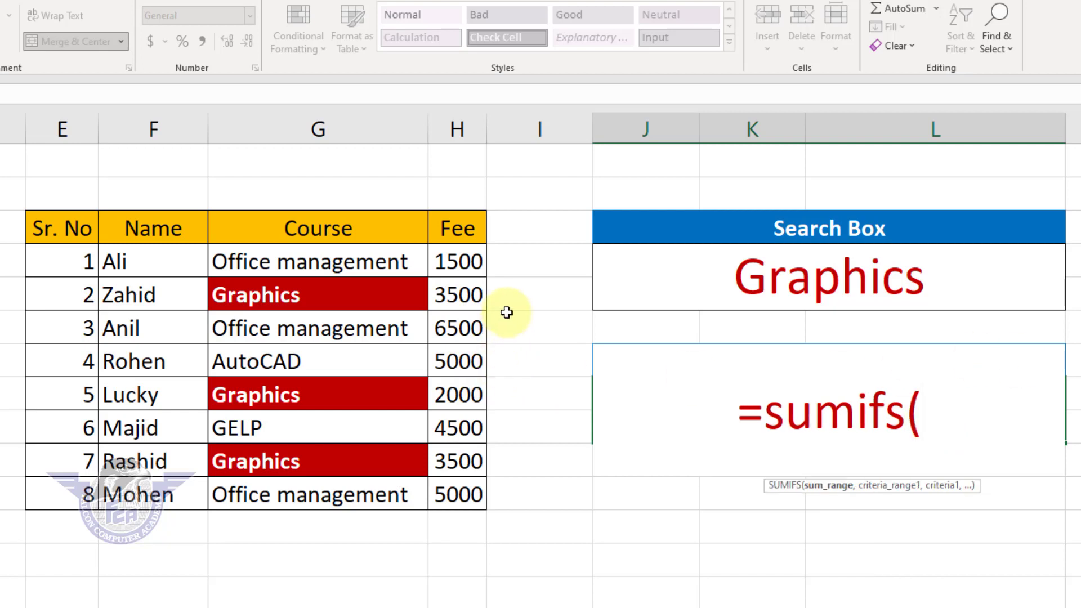
left_click_drag(467, 262, 472, 495)
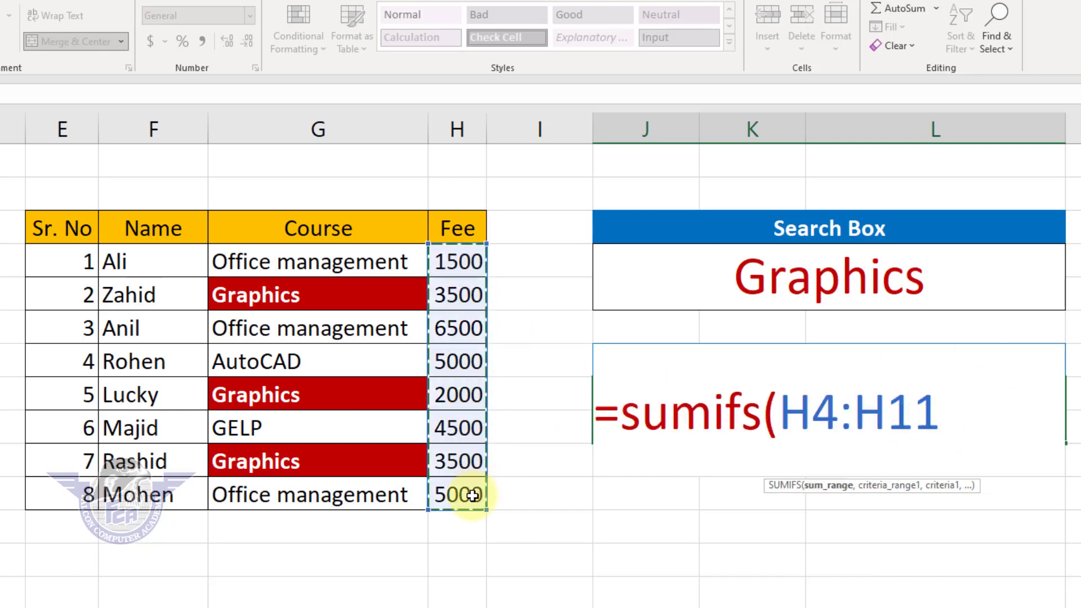
type(",")
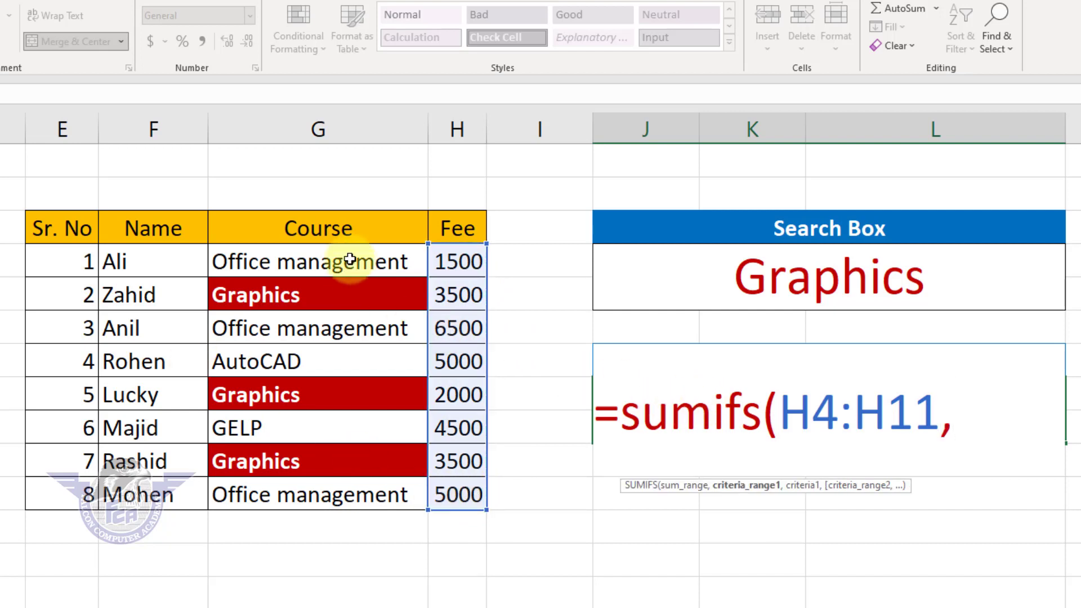
left_click_drag(350, 259, 350, 477)
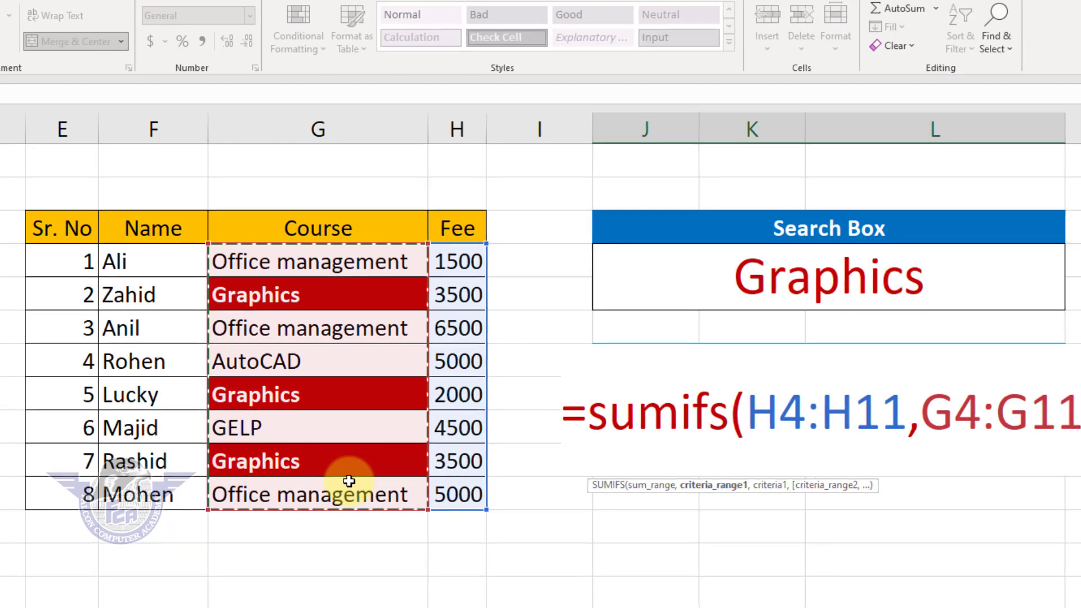
type(",")
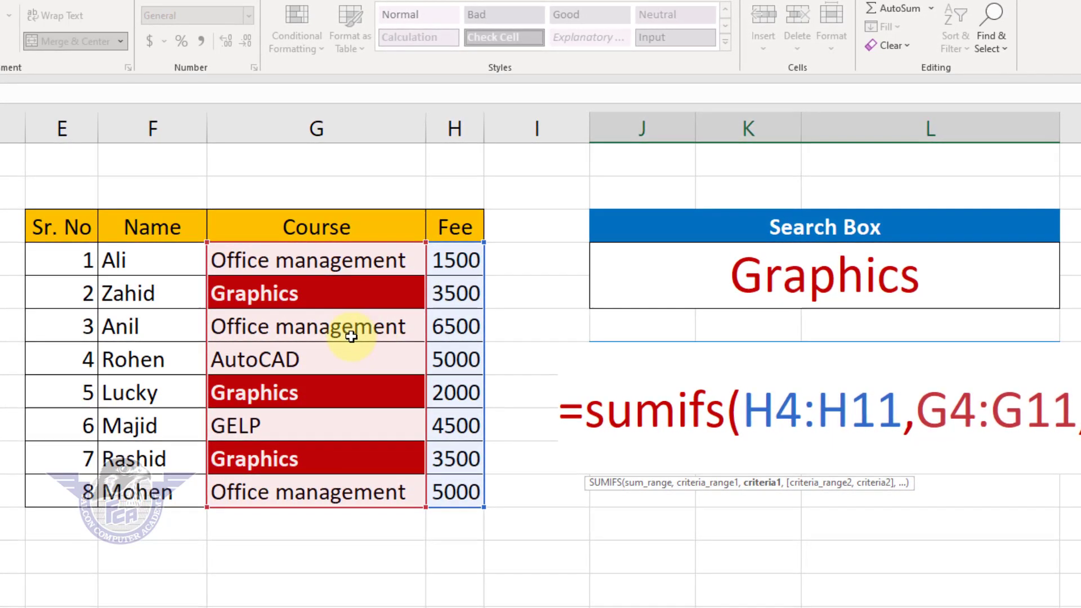
left_click(738, 284)
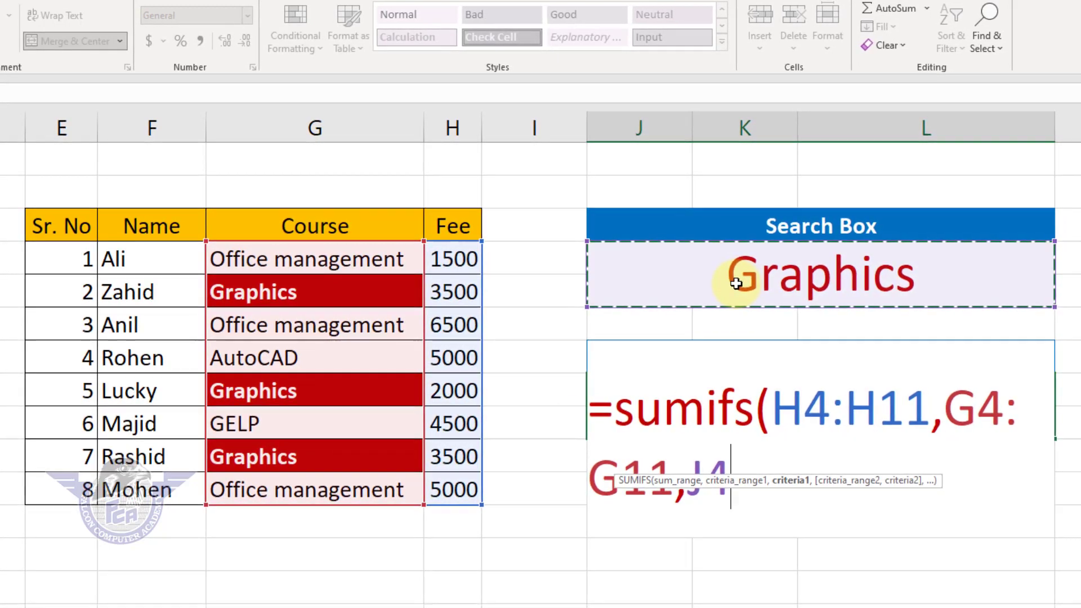
type(")")
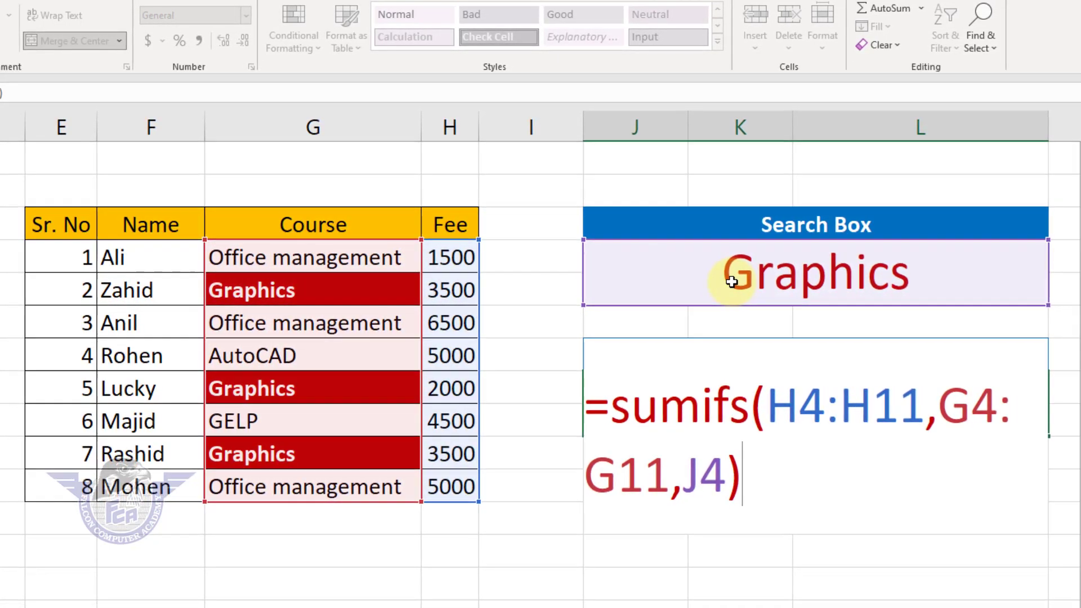
key("Return")
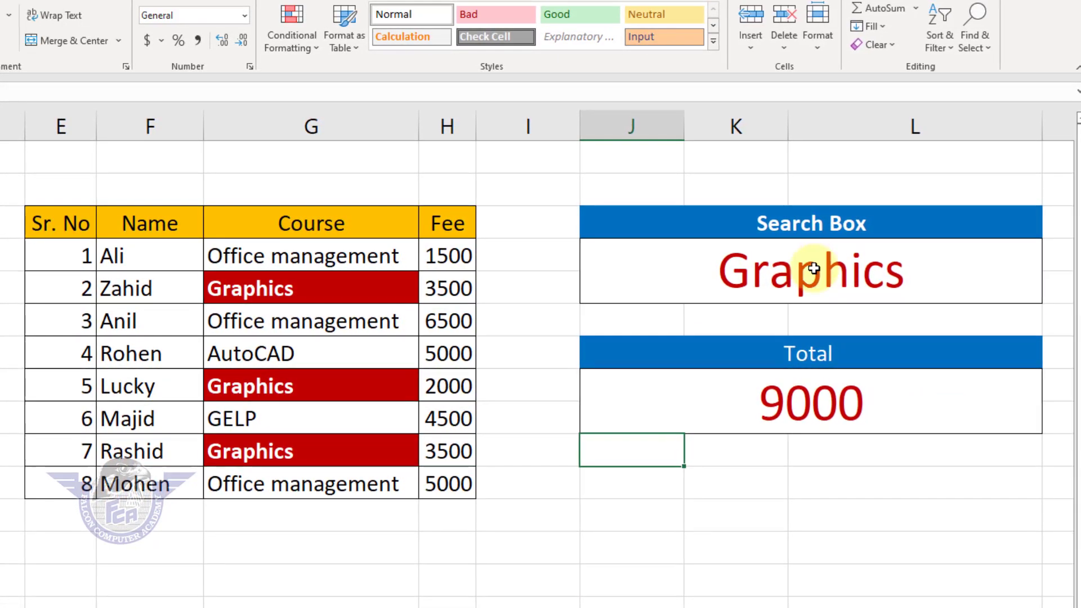
Change the search cell's text to "AutoCAD" to test the total formula
left_click(814, 268)
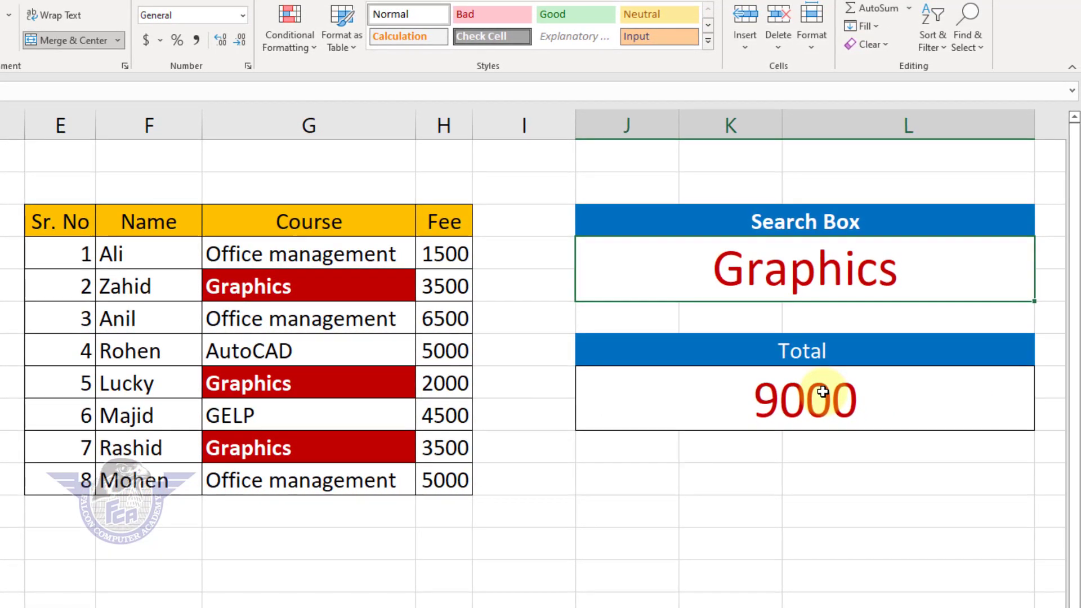
type("Aut")
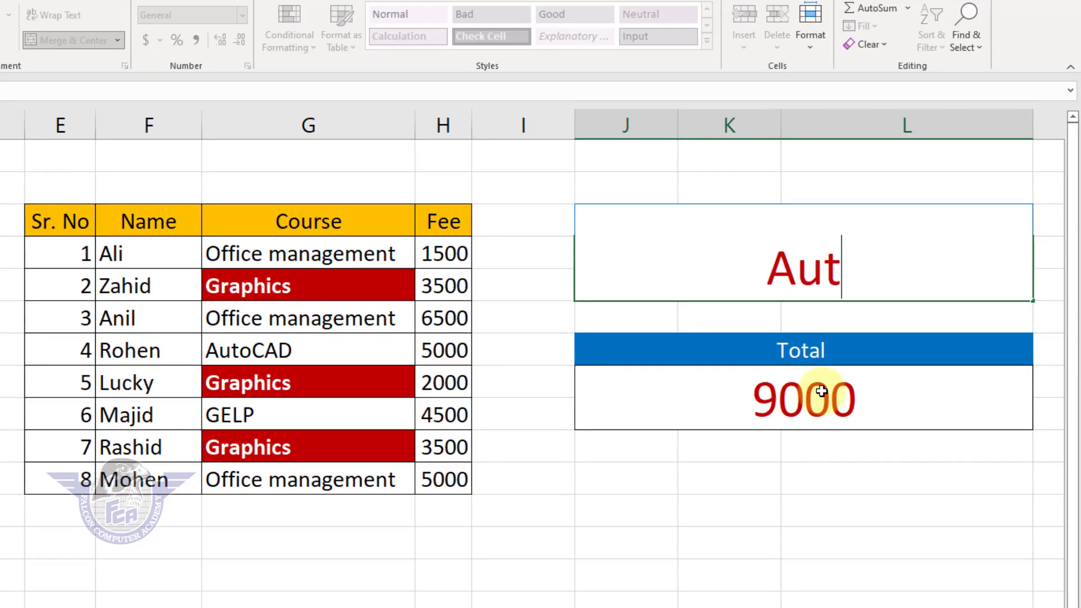
type("oCAD")
key("Return")
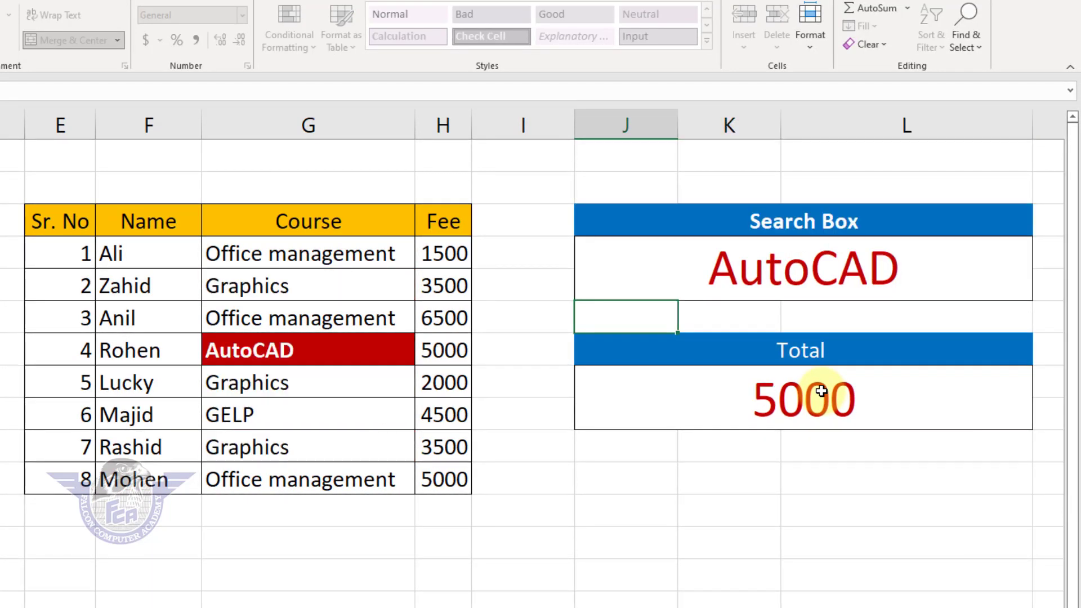
Search for "Office Management" in the search cell to test the highlighting together with the fee total
left_click(834, 276)
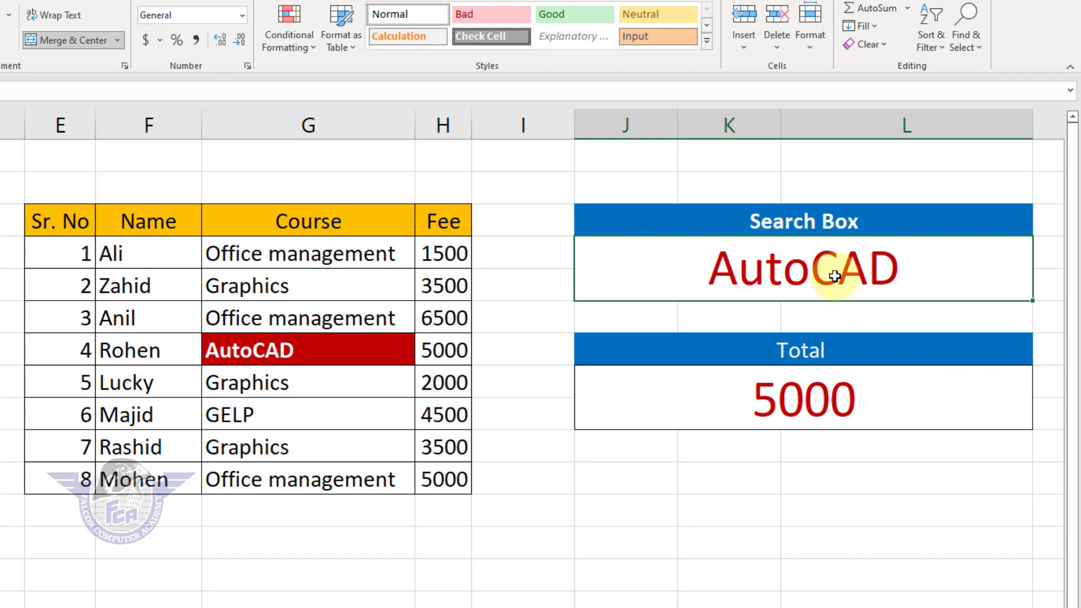
type("Office ")
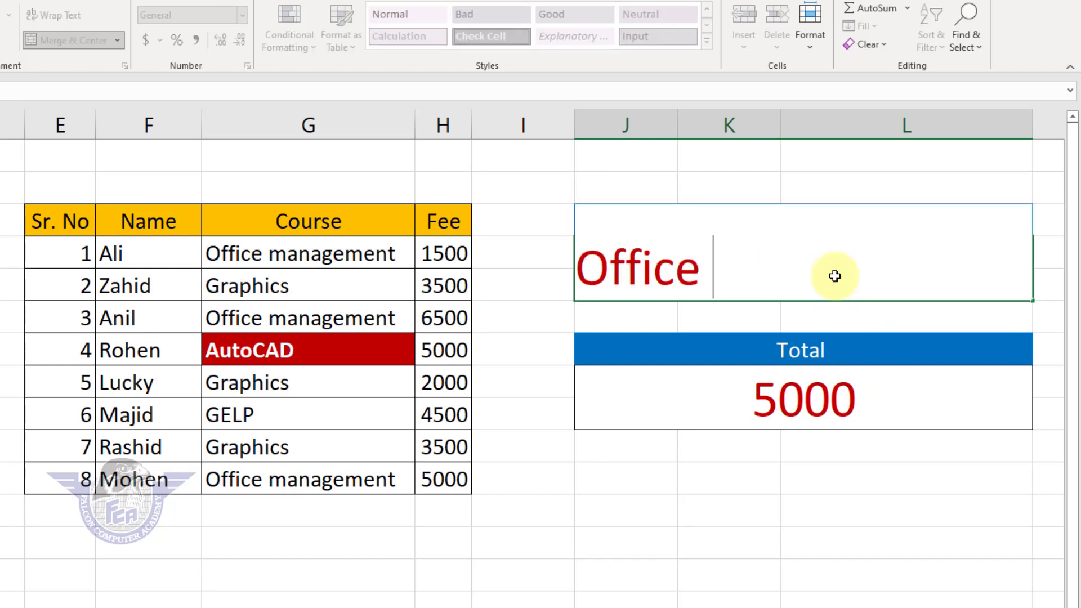
type("Management")
key("Return")
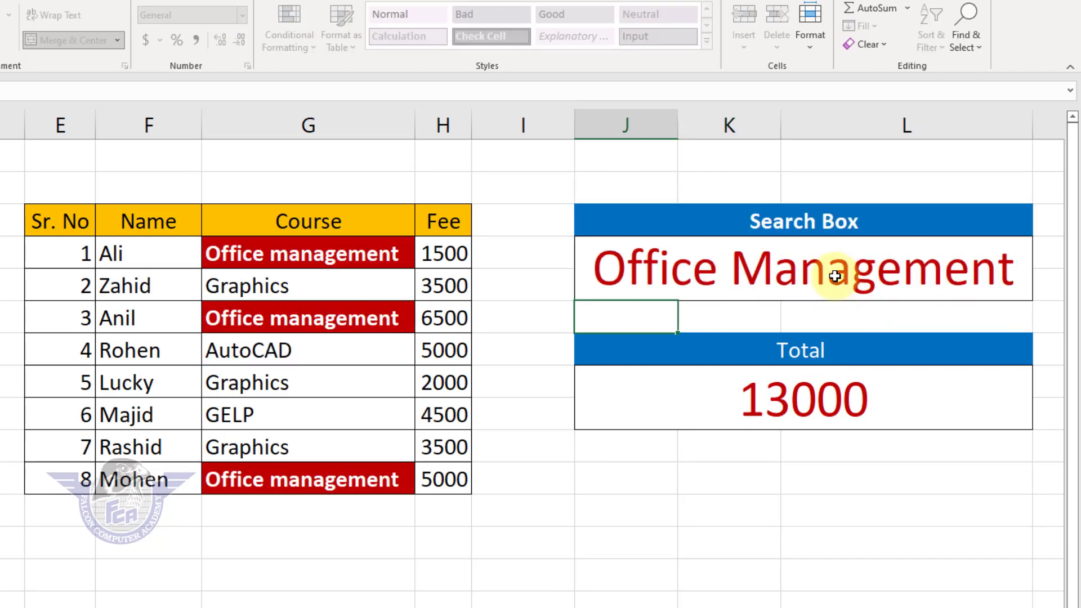